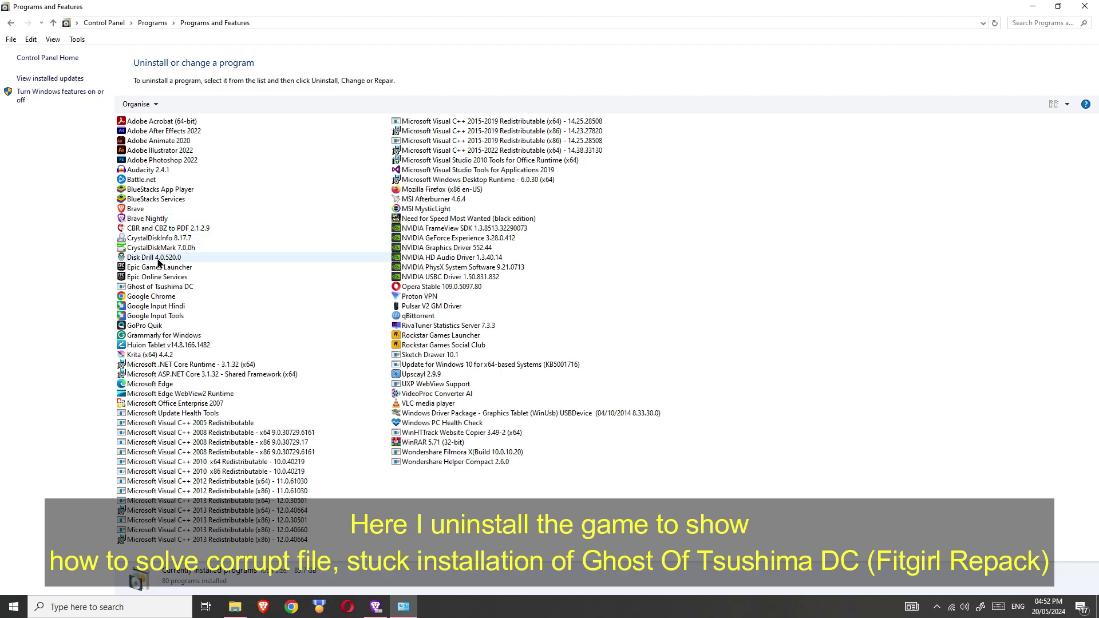
# Step: Uninstall Ghost of Tsushima DC completely from the computer and dismiss the removal notice
pyautogui.click(147, 288)
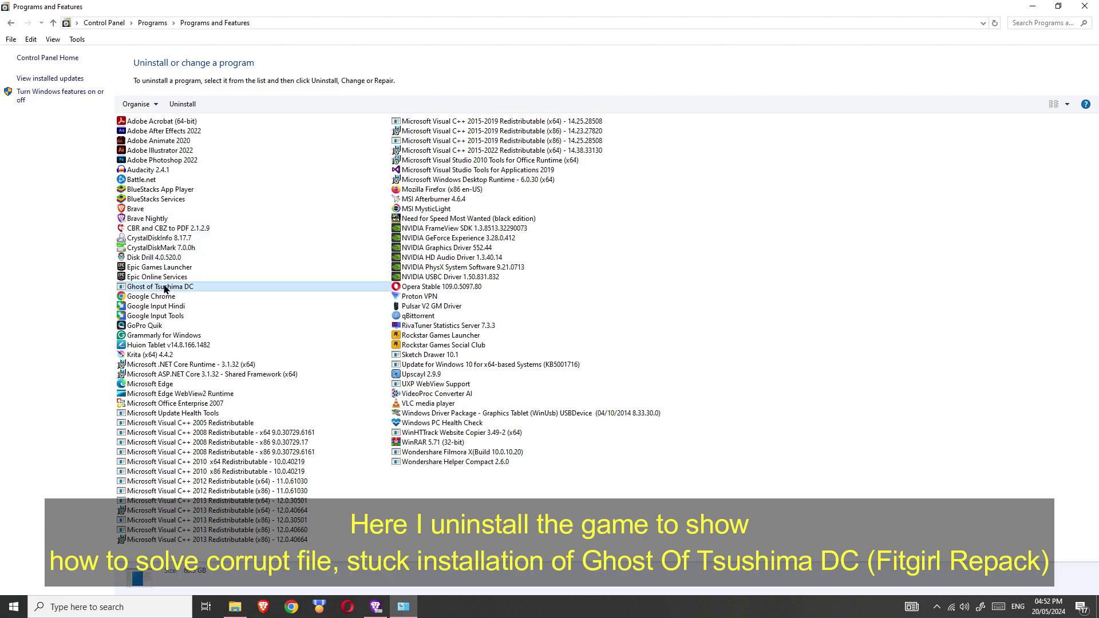
pyautogui.click(190, 110)
pyautogui.click(491, 381)
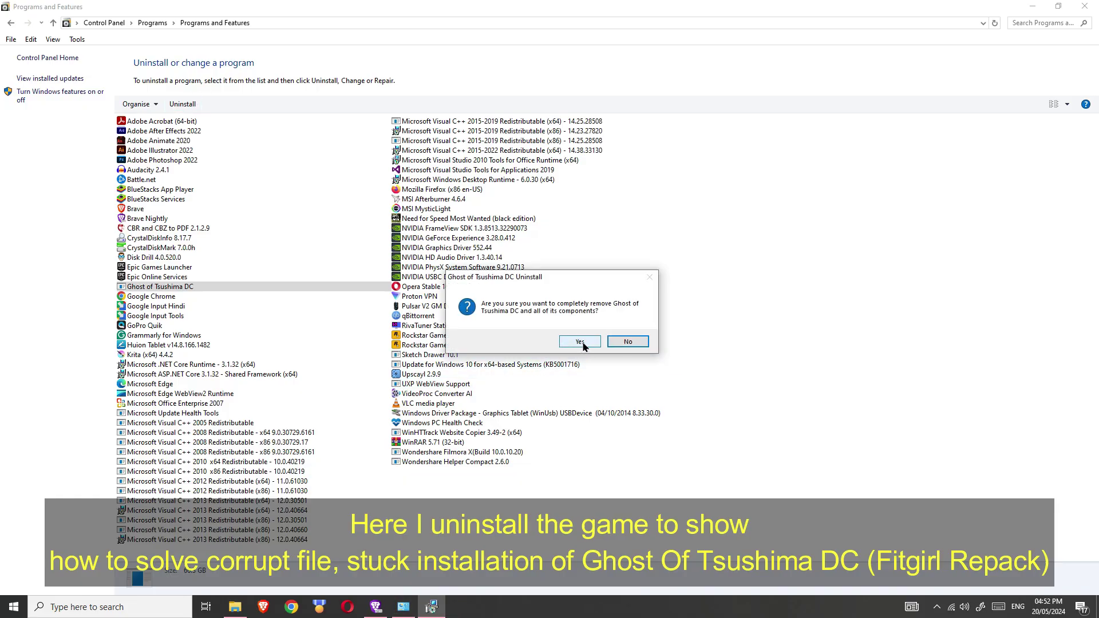
pyautogui.click(580, 342)
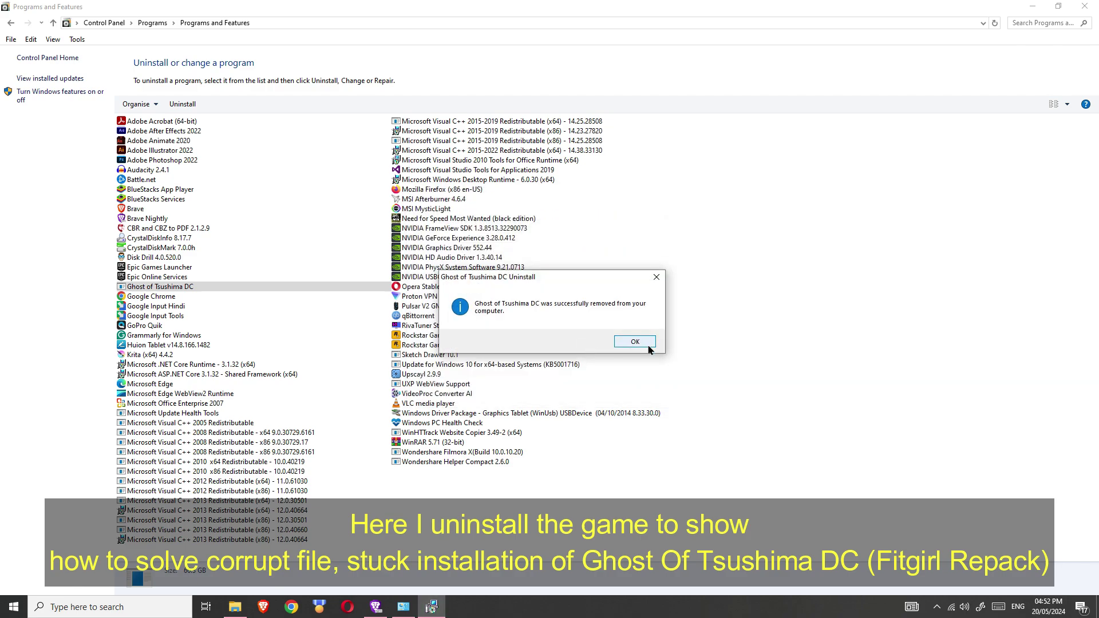
pyautogui.click(653, 345)
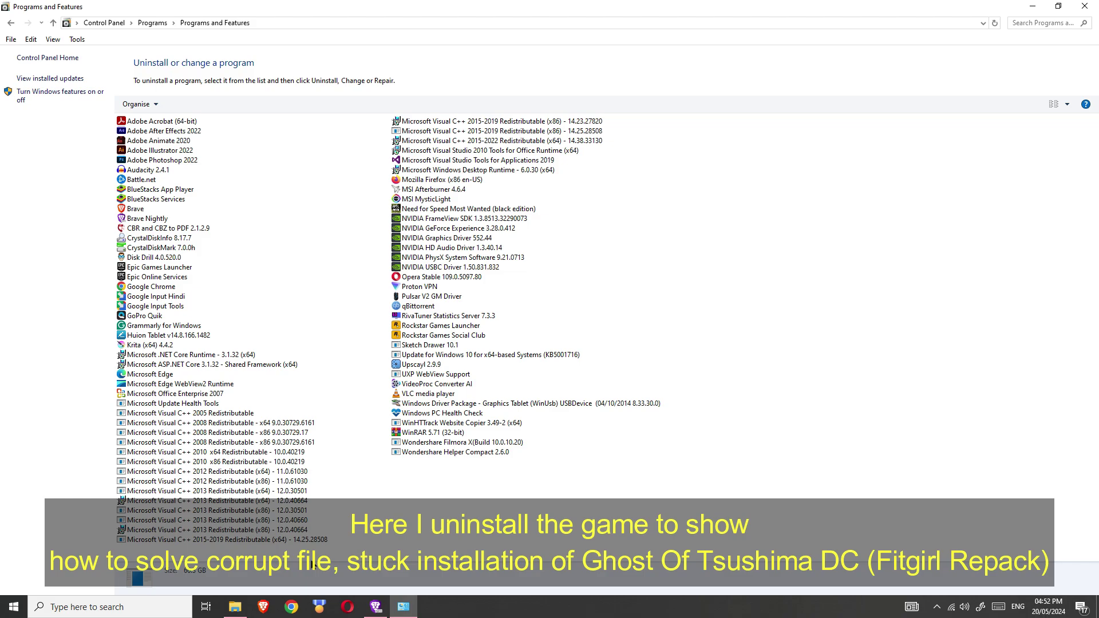
# Step: Turn off real-time protection in the Windows Security virus and threat protection settings, allowing the change
pyautogui.click(3, 614)
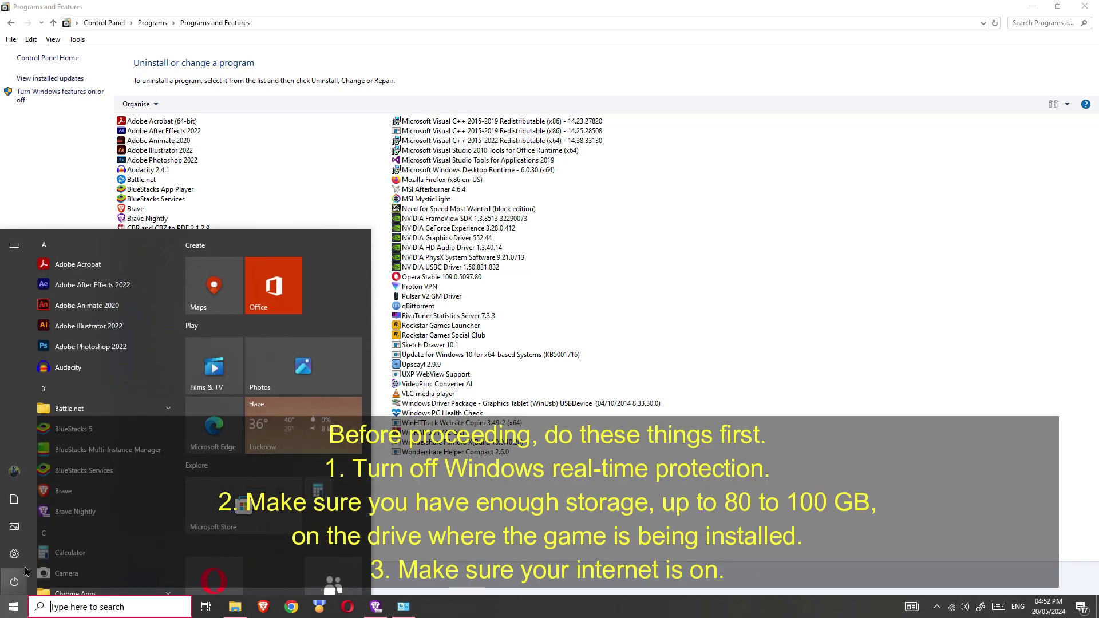
pyautogui.click(14, 554)
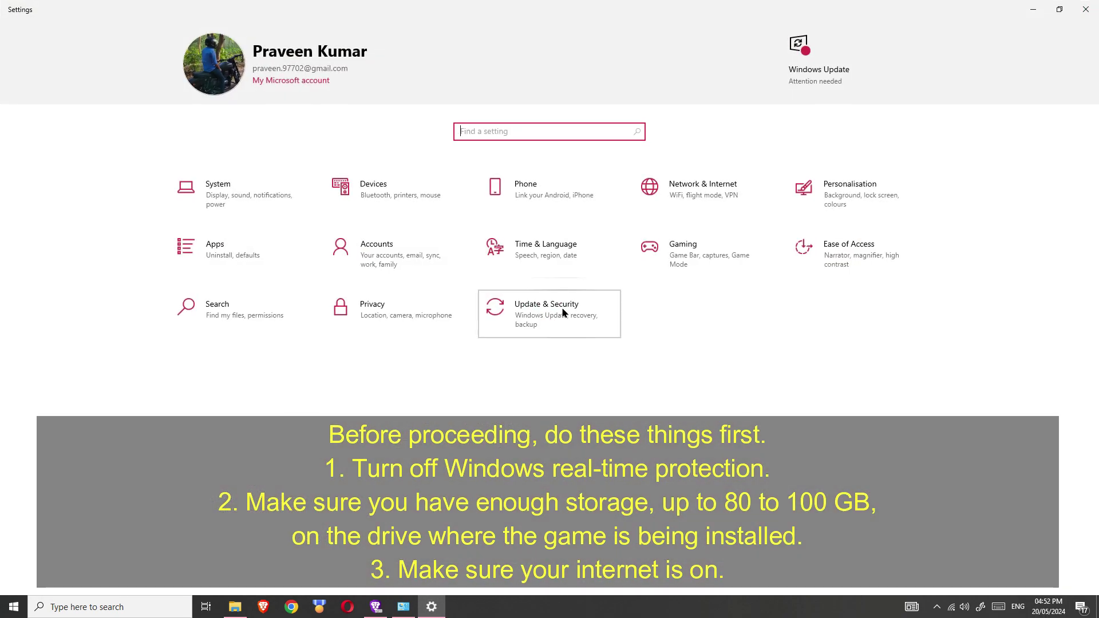
pyautogui.click(563, 312)
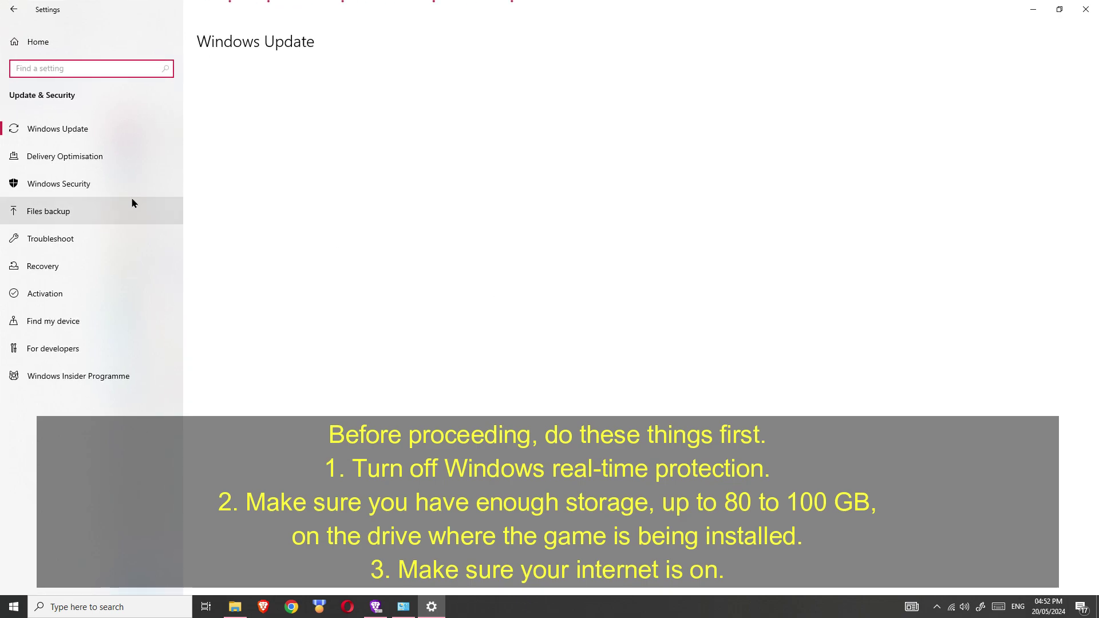
pyautogui.click(83, 193)
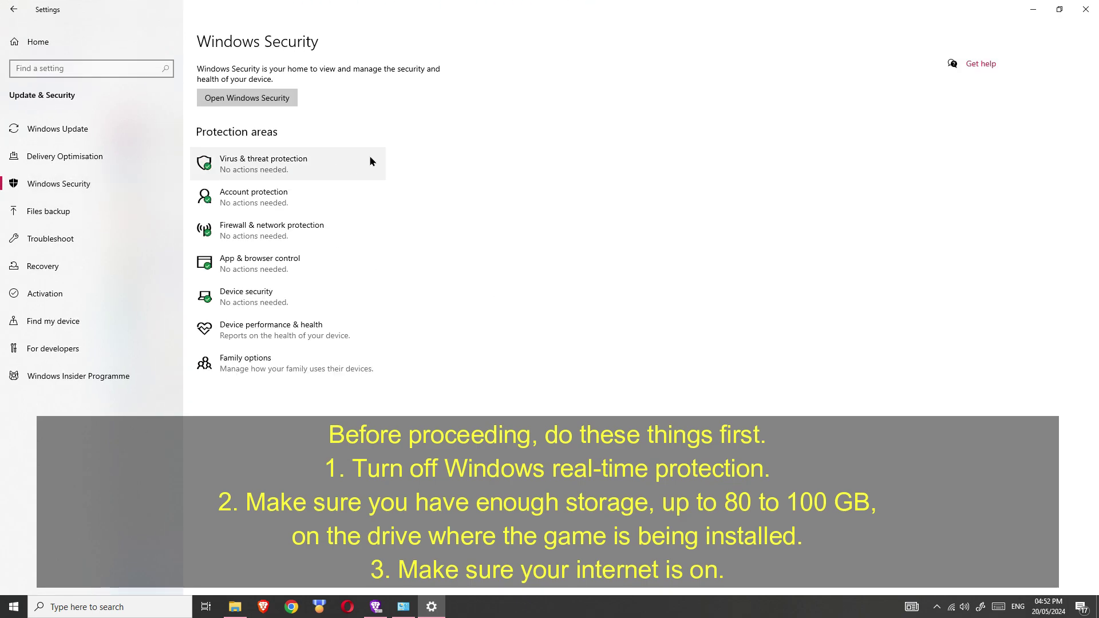
pyautogui.click(283, 168)
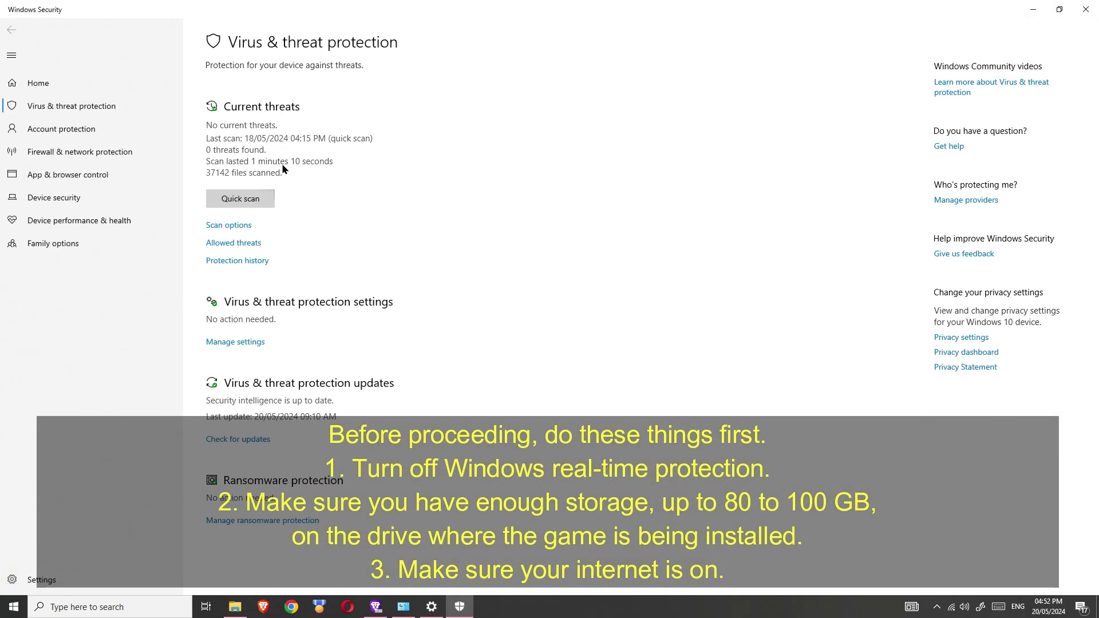
pyautogui.click(255, 343)
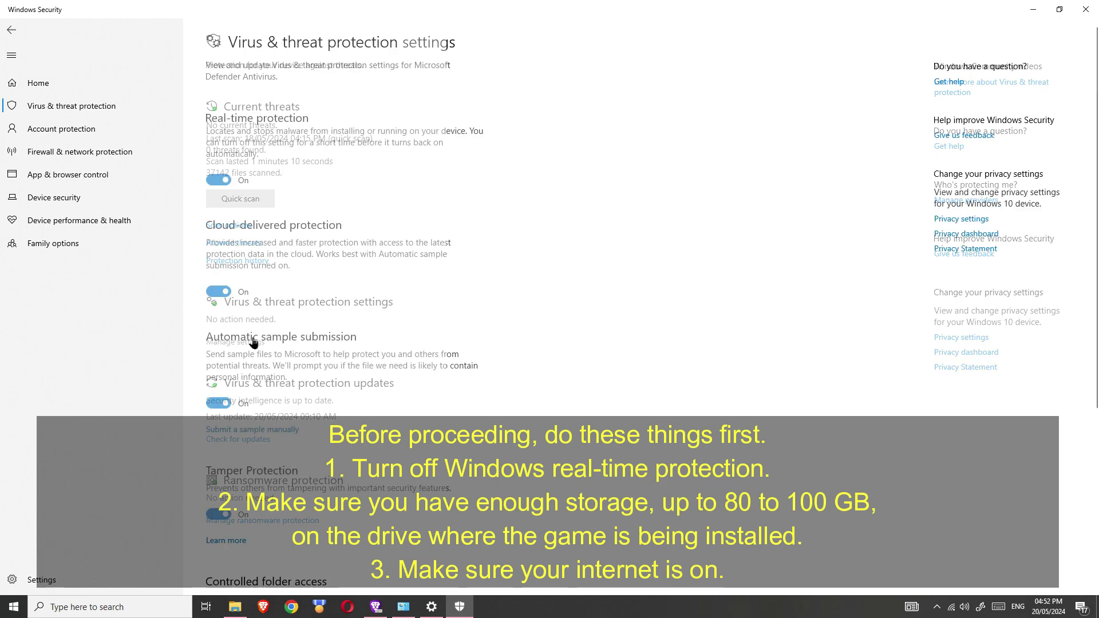
pyautogui.click(227, 181)
pyautogui.click(493, 374)
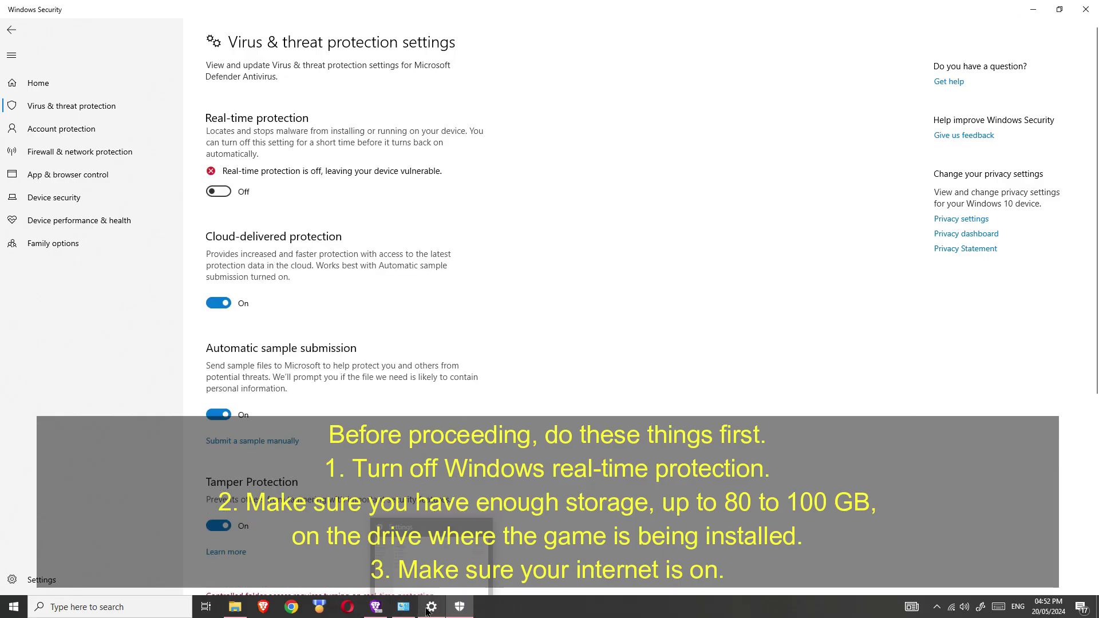
# Step: Open qBittorrent and force a recheck of the completed Ghost of Tsushima torrent, confirming the request
pyautogui.moveTo(411, 611)
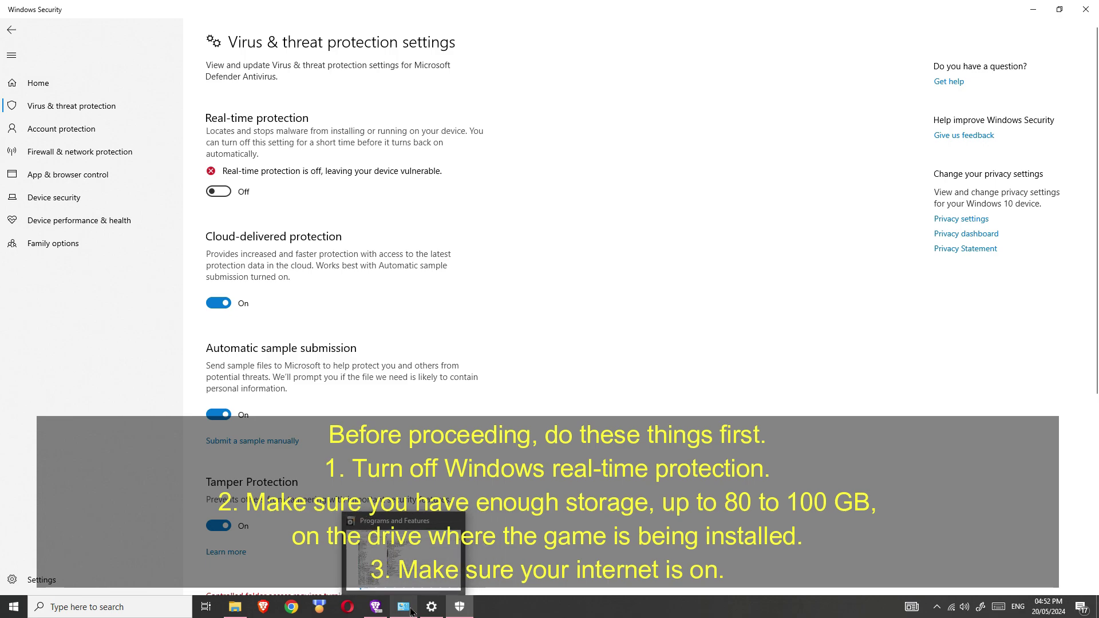
pyautogui.click(155, 611)
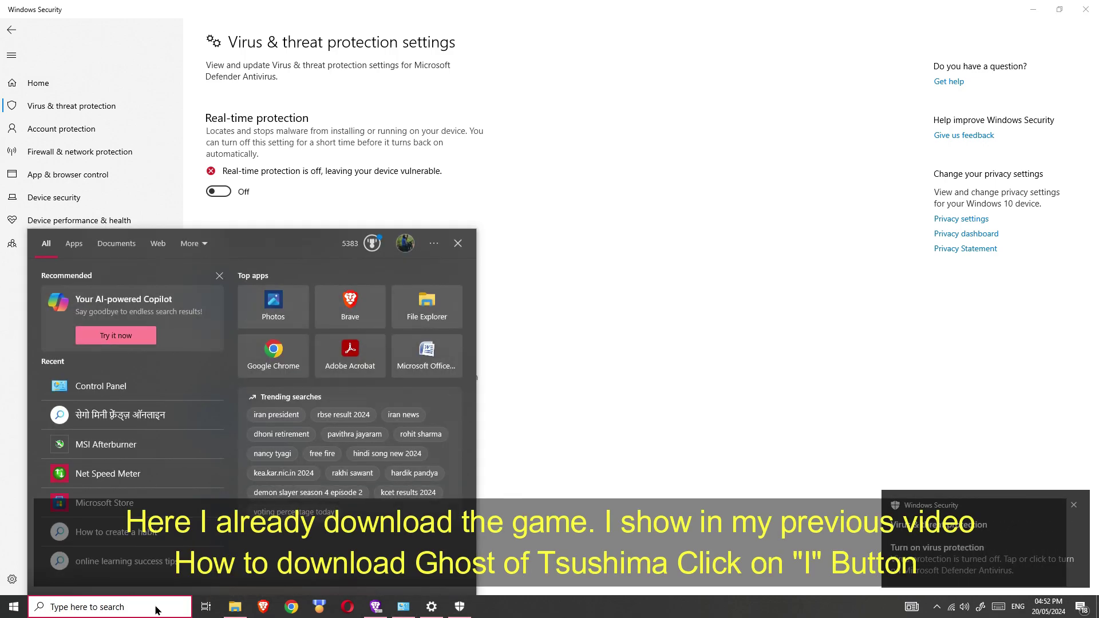
pyautogui.write('qbi')
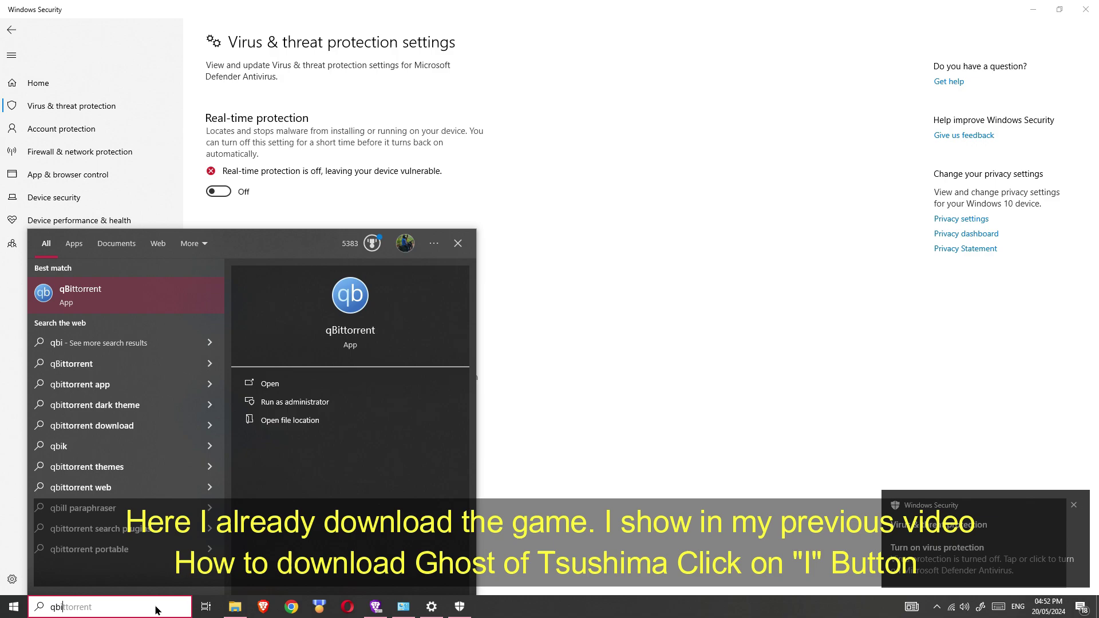
pyautogui.click(123, 294)
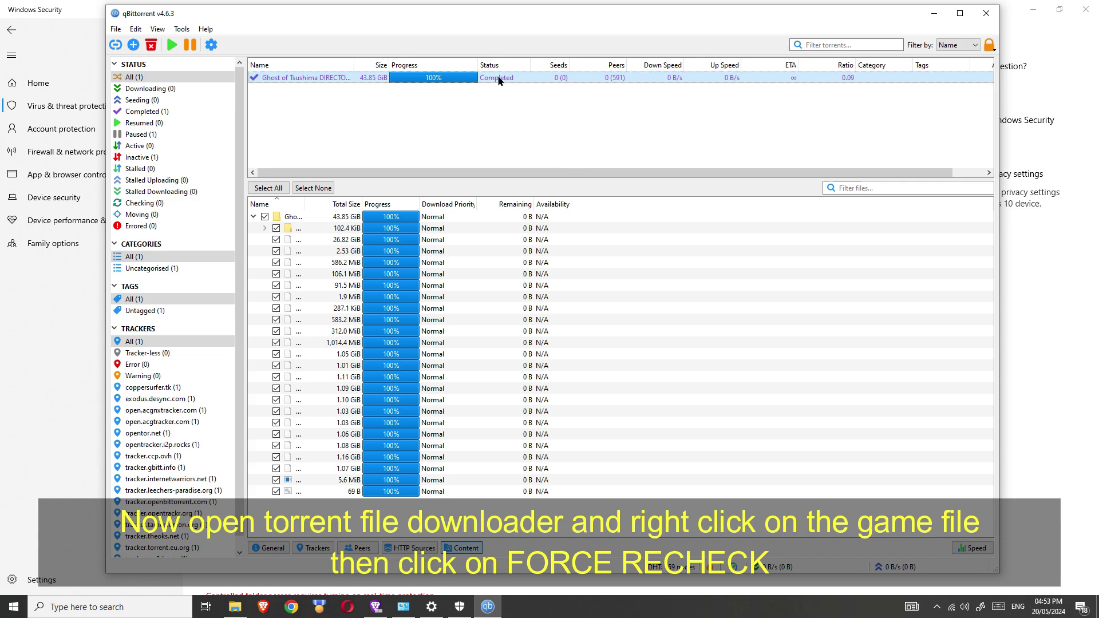
pyautogui.rightClick(518, 81)
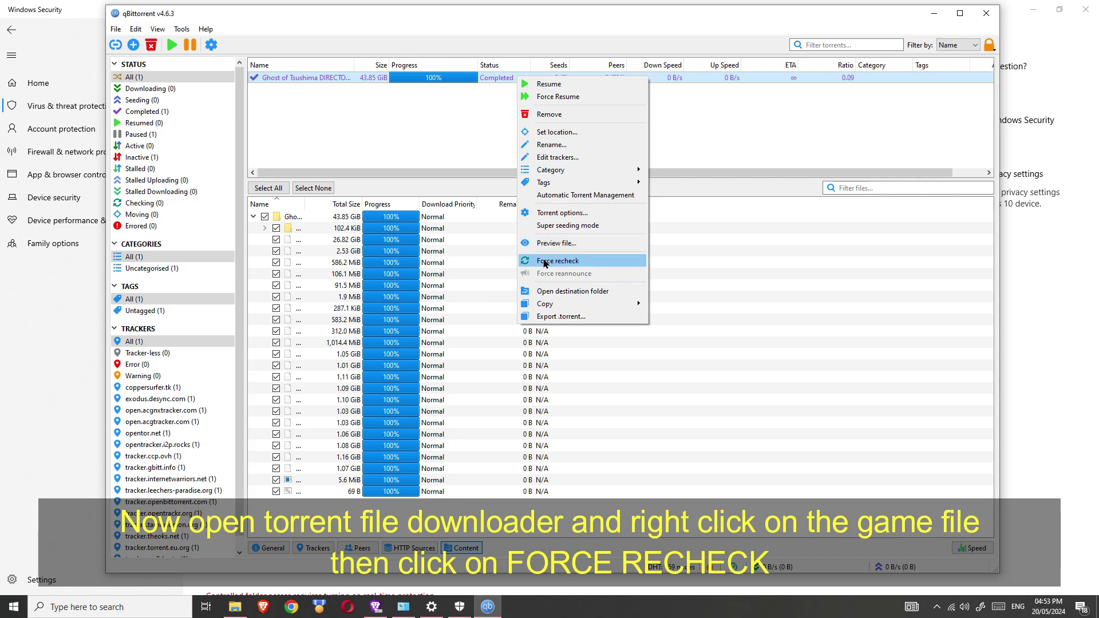
pyautogui.click(561, 261)
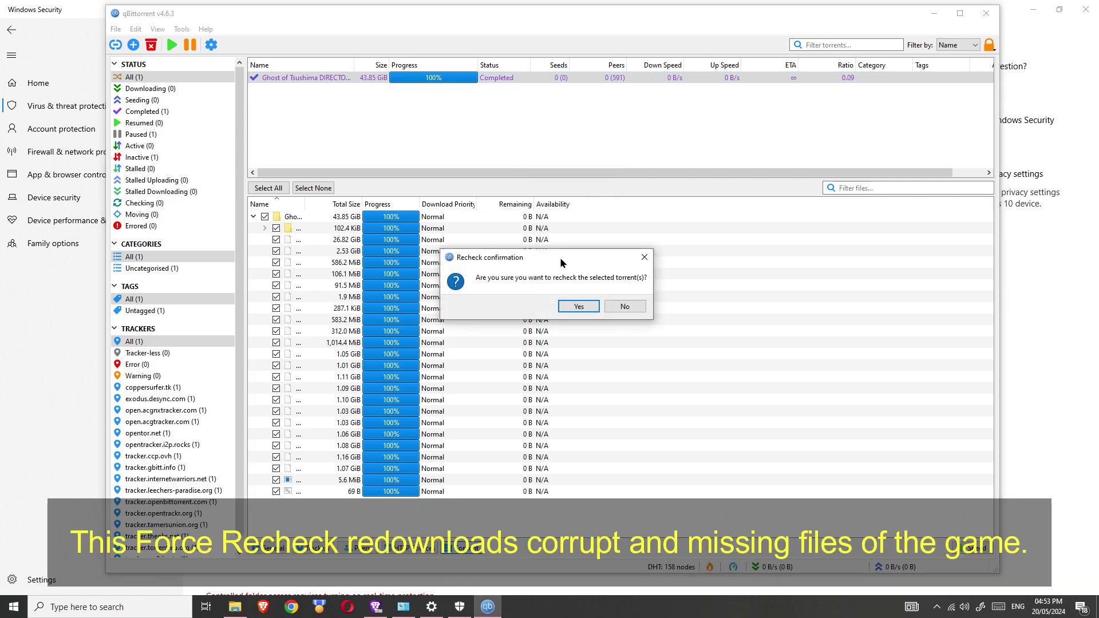
pyautogui.click(580, 307)
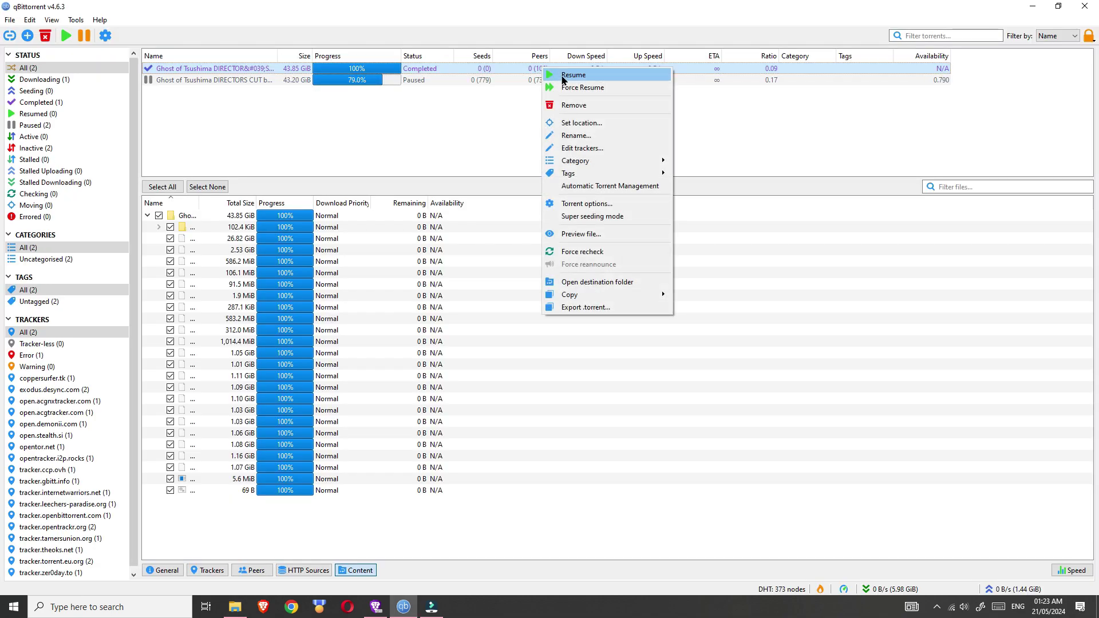
# Step: Run another forced recheck on the 43.85 GiB Ghost of Tsushima torrent and select fg-07.bin in its content list
pyautogui.click(585, 252)
pyautogui.click(576, 314)
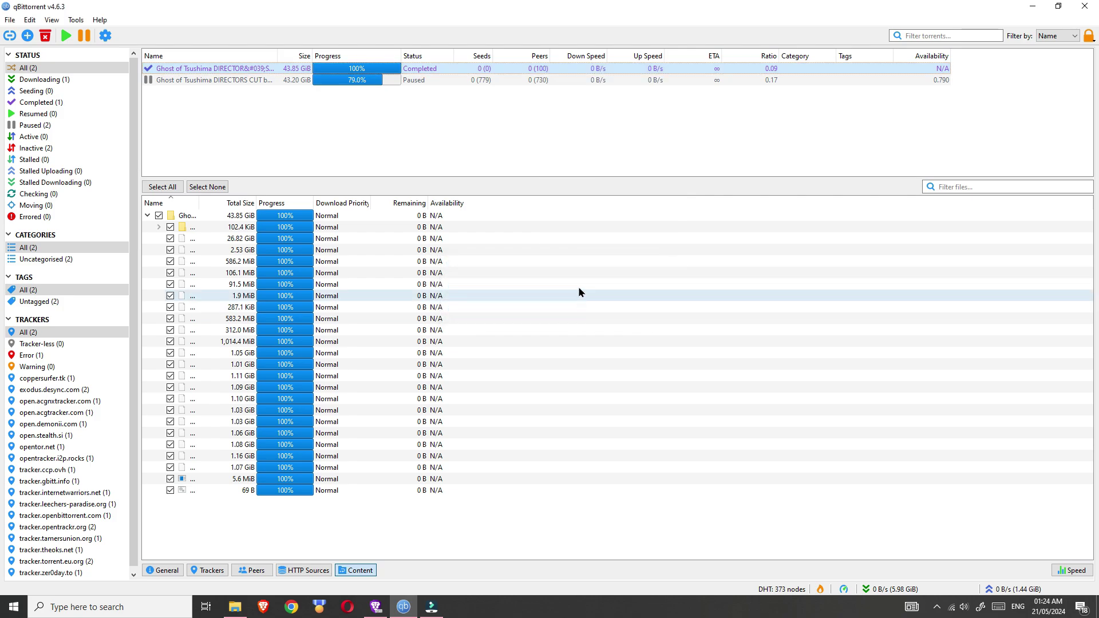
pyautogui.click(595, 307)
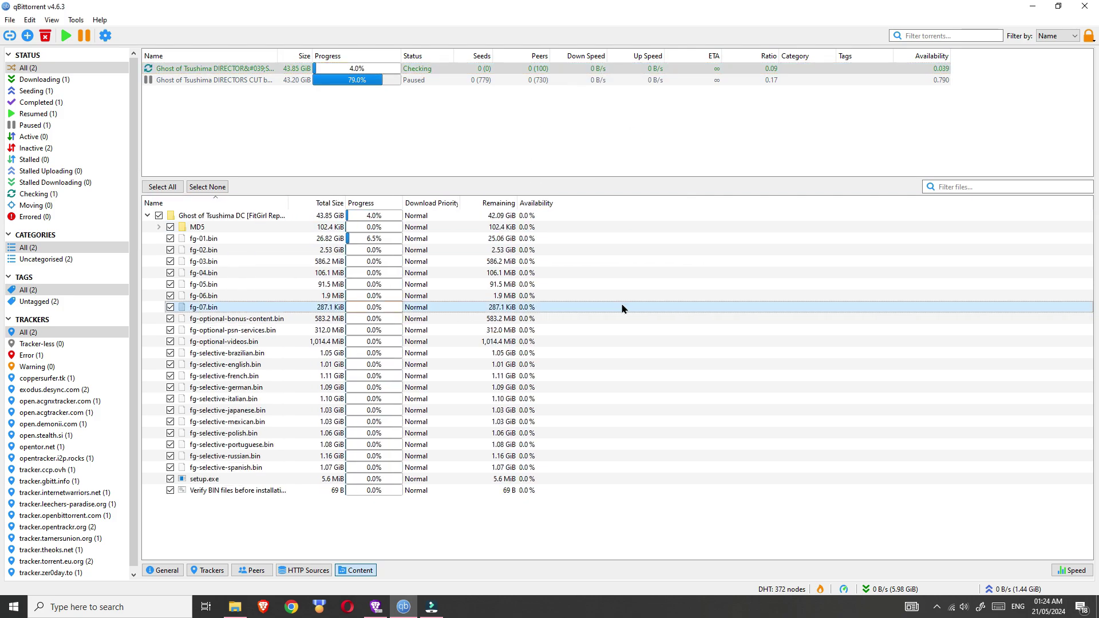
# Step: Compare the recheck progress of fg-07.bin and the other torrent files with the game's download folder, then minimise the folder window
pyautogui.click(808, 124)
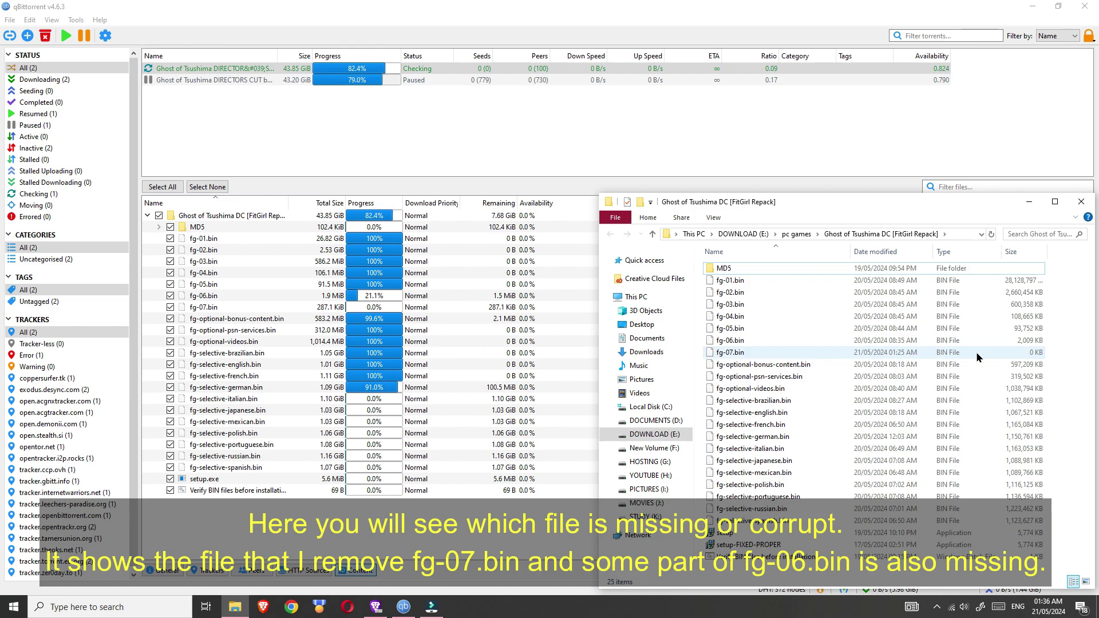
pyautogui.click(393, 310)
pyautogui.click(1080, 326)
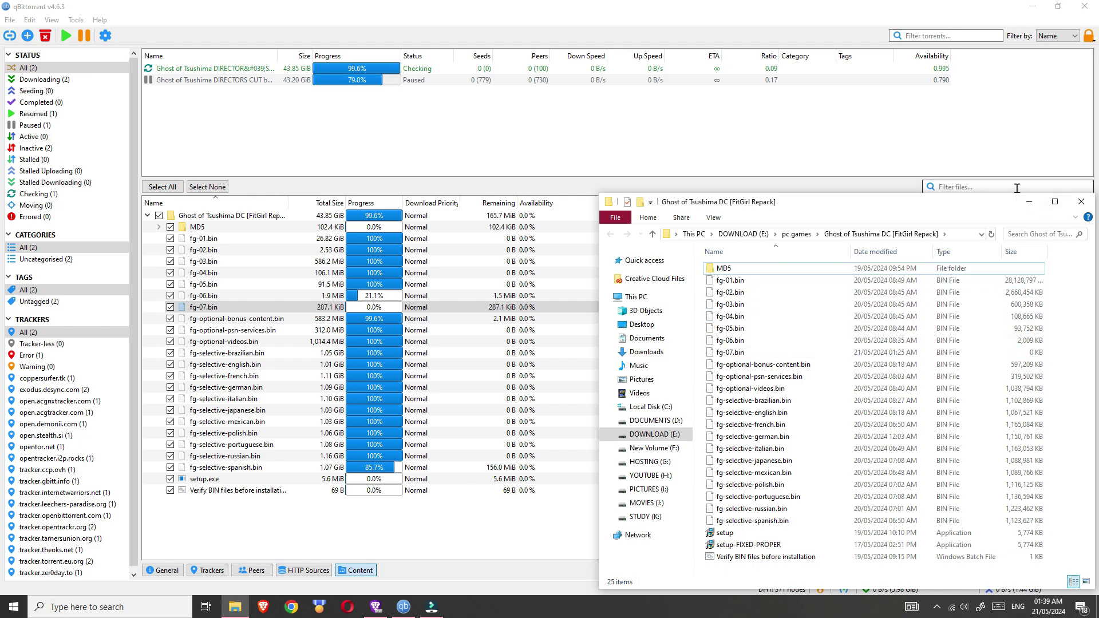
pyautogui.click(1029, 203)
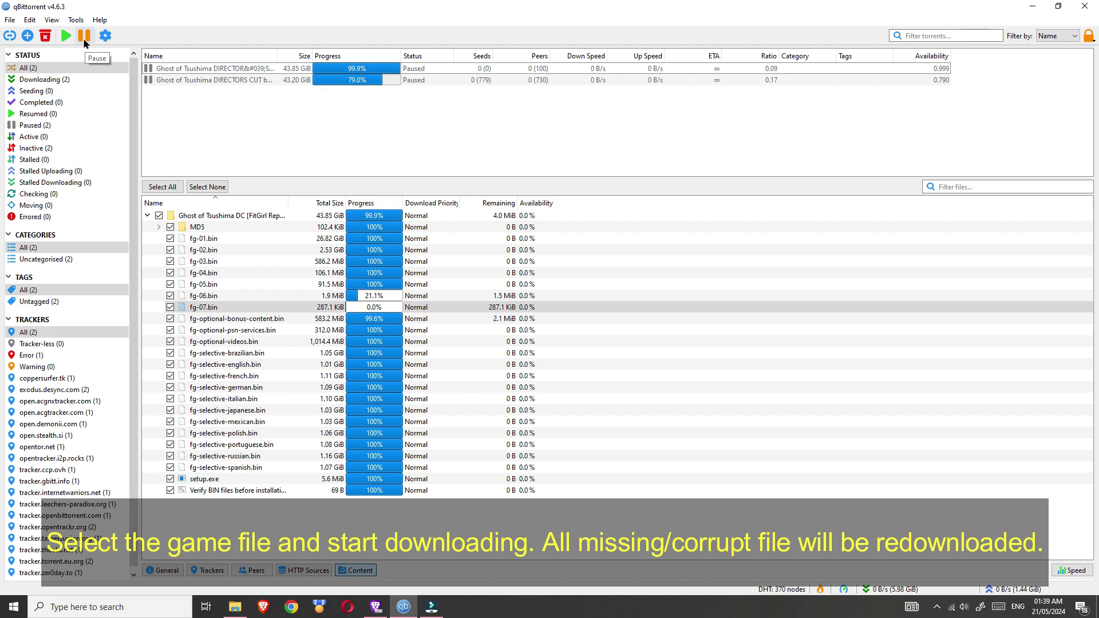
# Step: Resume the 43.85 GiB Ghost of Tsushima torrent to redownload its missing and corrupt files
pyautogui.click(67, 35)
pyautogui.click(175, 69)
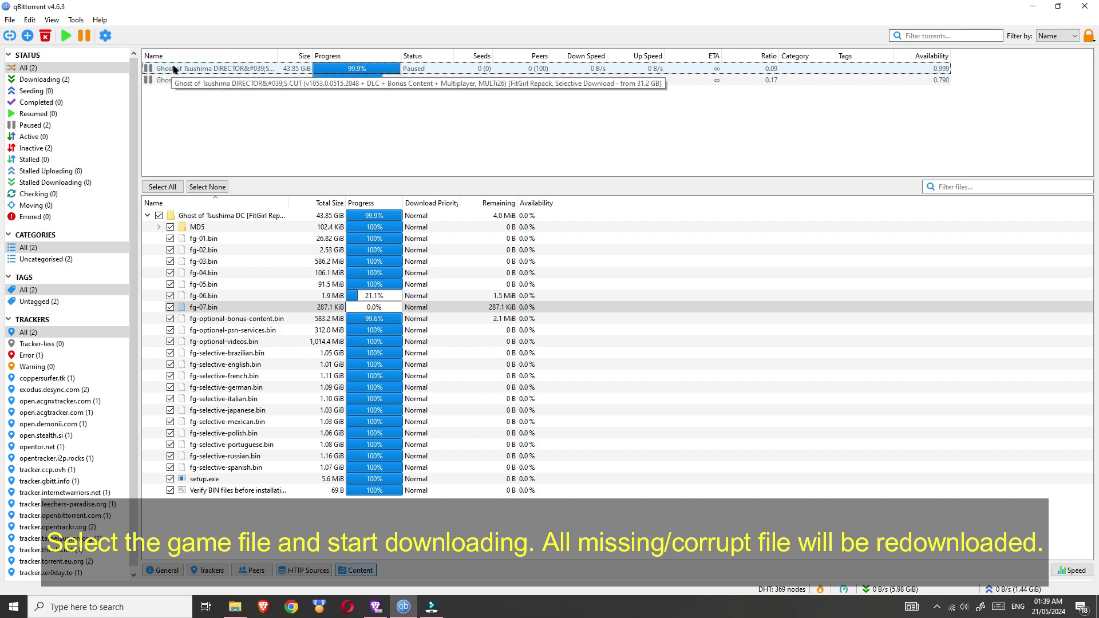
pyautogui.click(64, 38)
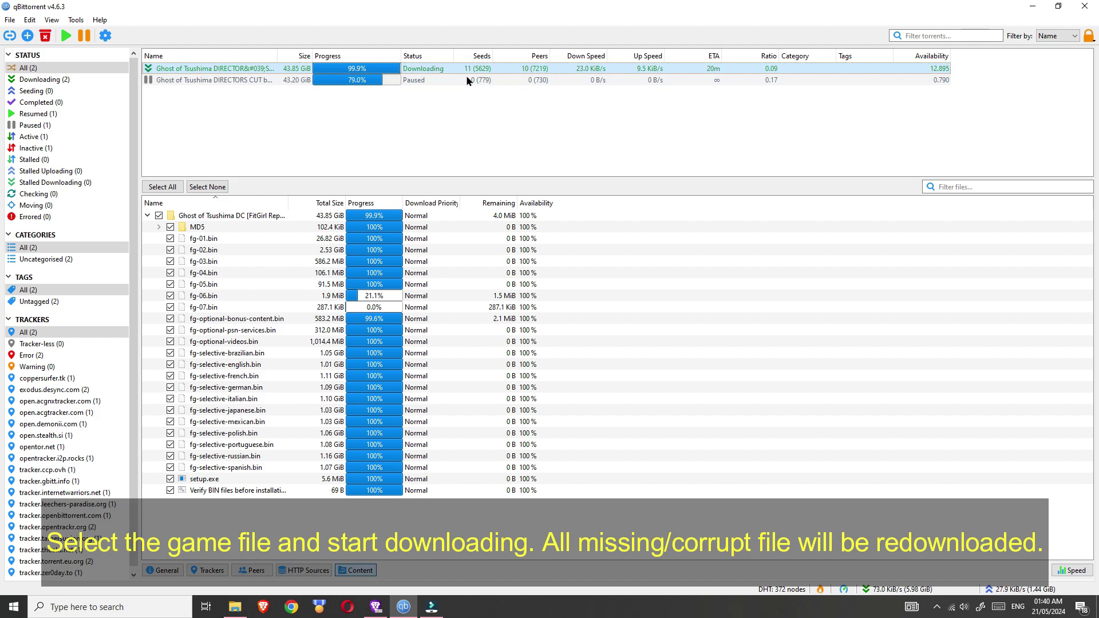
# Step: Check fg-07.bin in the refreshed game download folder and pause the 43.85 GiB Ghost of Tsushima torrent
pyautogui.click(234, 607)
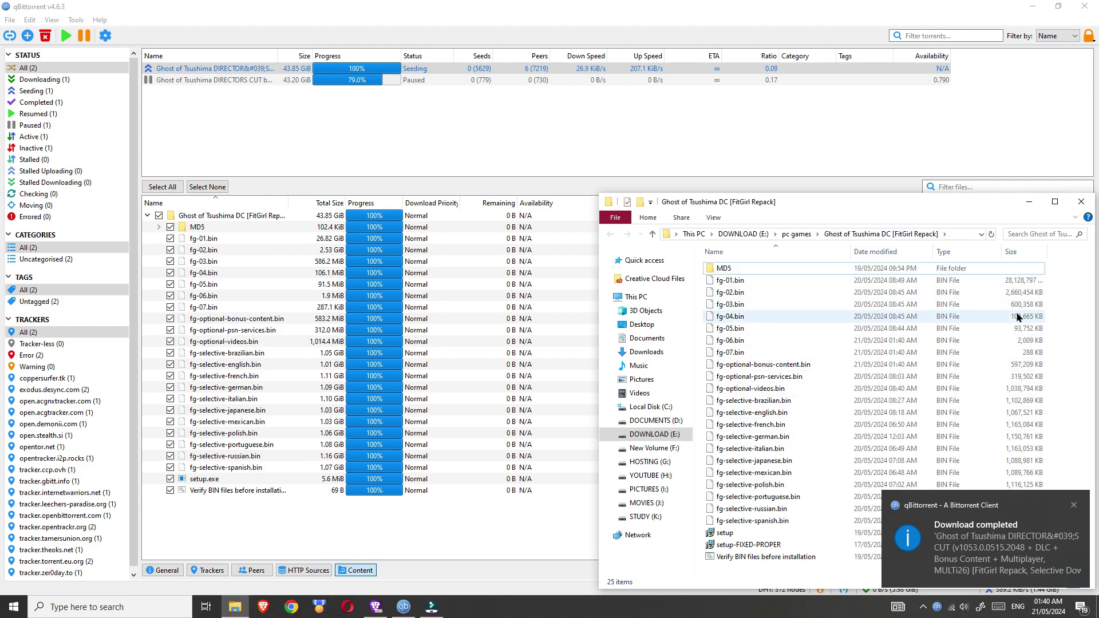
pyautogui.click(1012, 354)
pyautogui.rightClick(1059, 342)
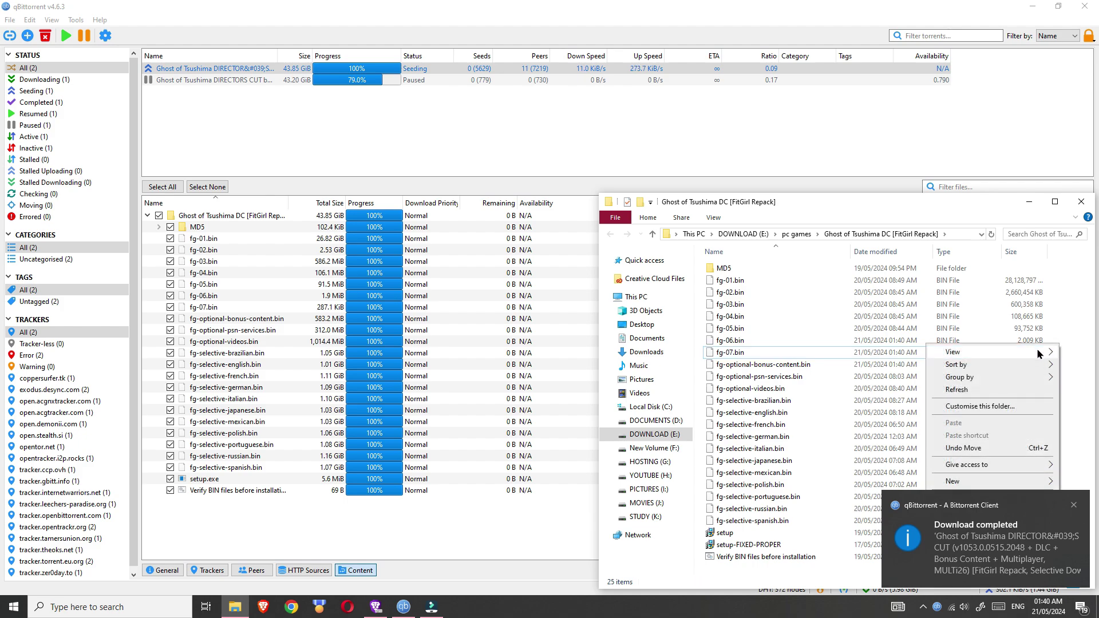
pyautogui.click(1051, 388)
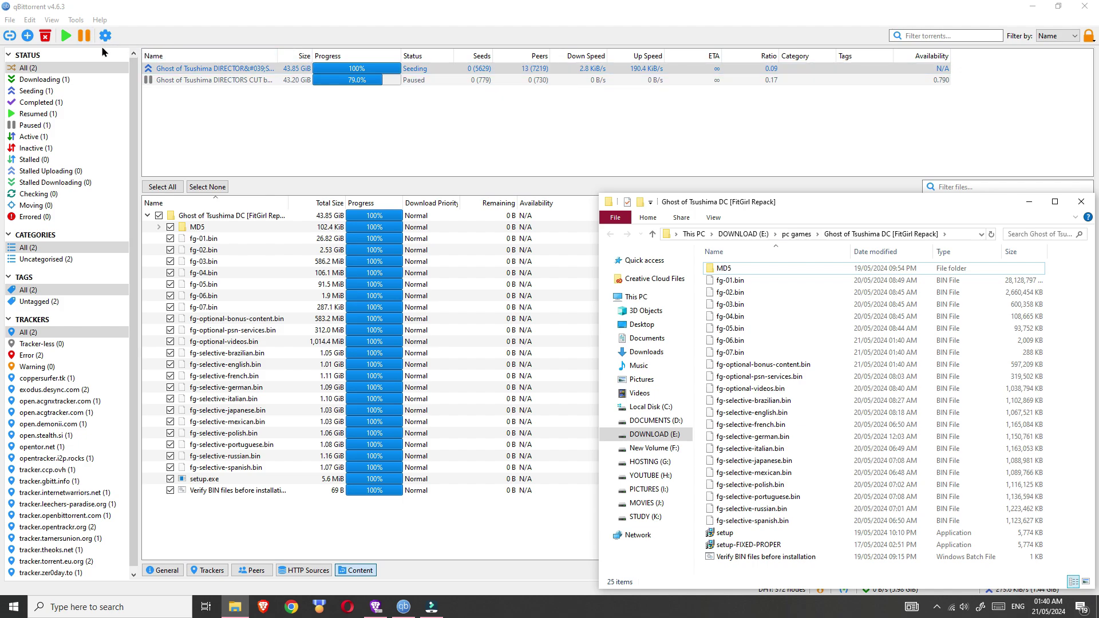
pyautogui.click(85, 36)
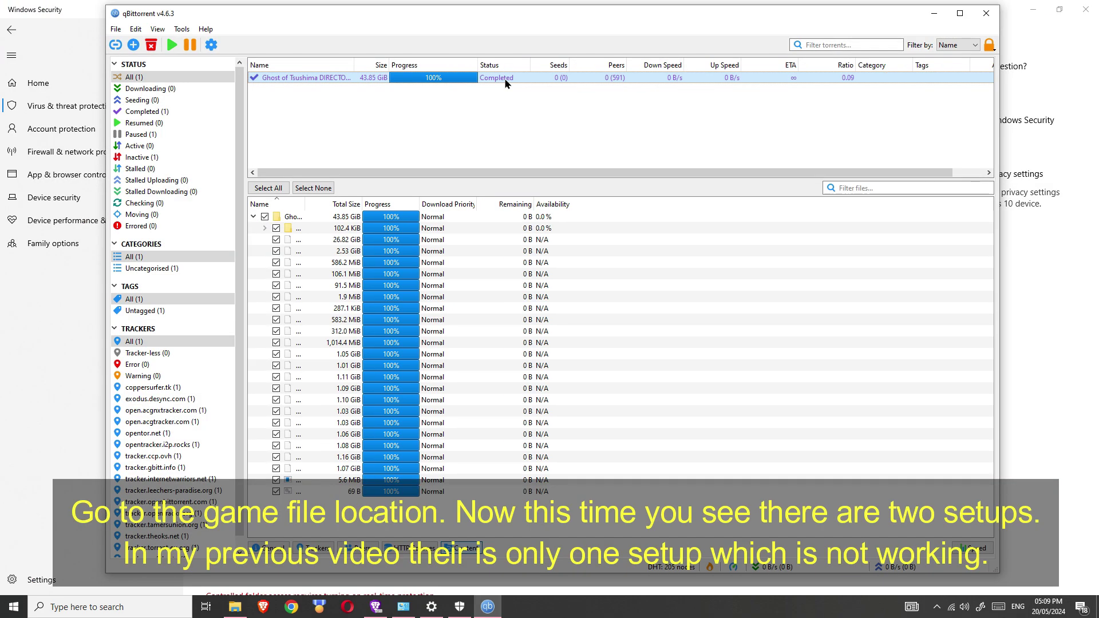
# Step: Open the Ghost of Tsushima torrent's destination folder and launch setup-FIXED-PROPER, allowing it to make changes to the device
pyautogui.rightClick(505, 80)
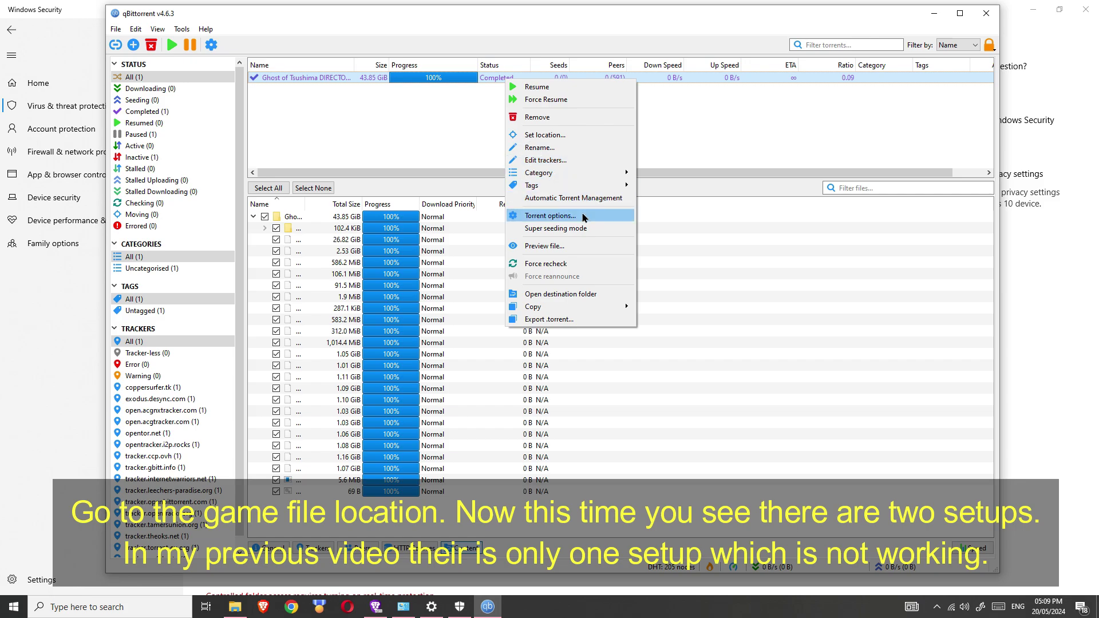
pyautogui.click(584, 294)
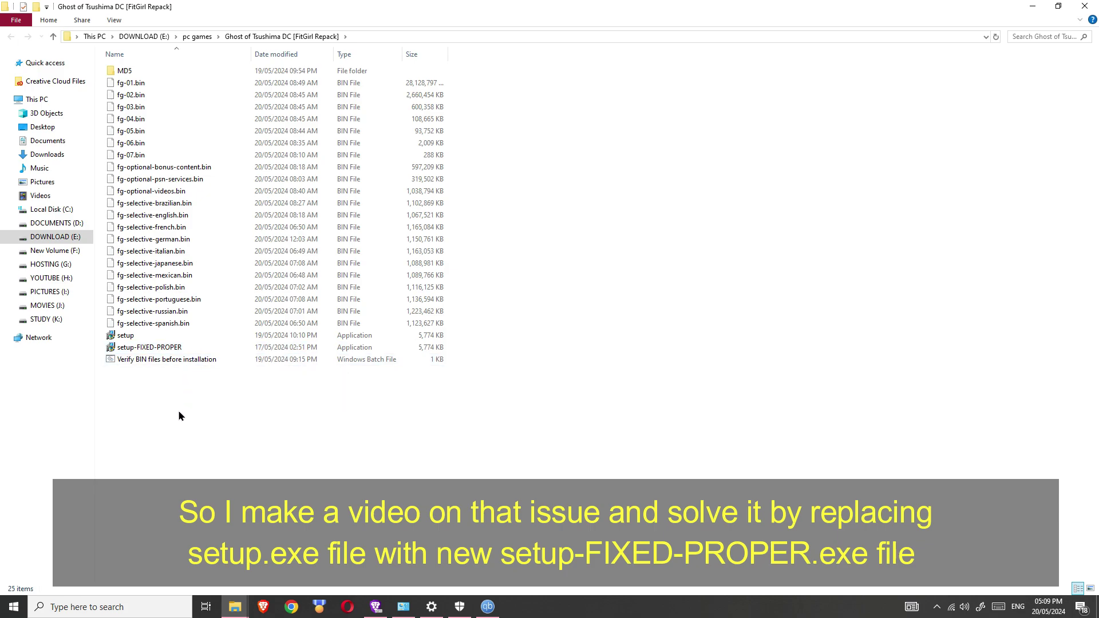
pyautogui.doubleClick(238, 348)
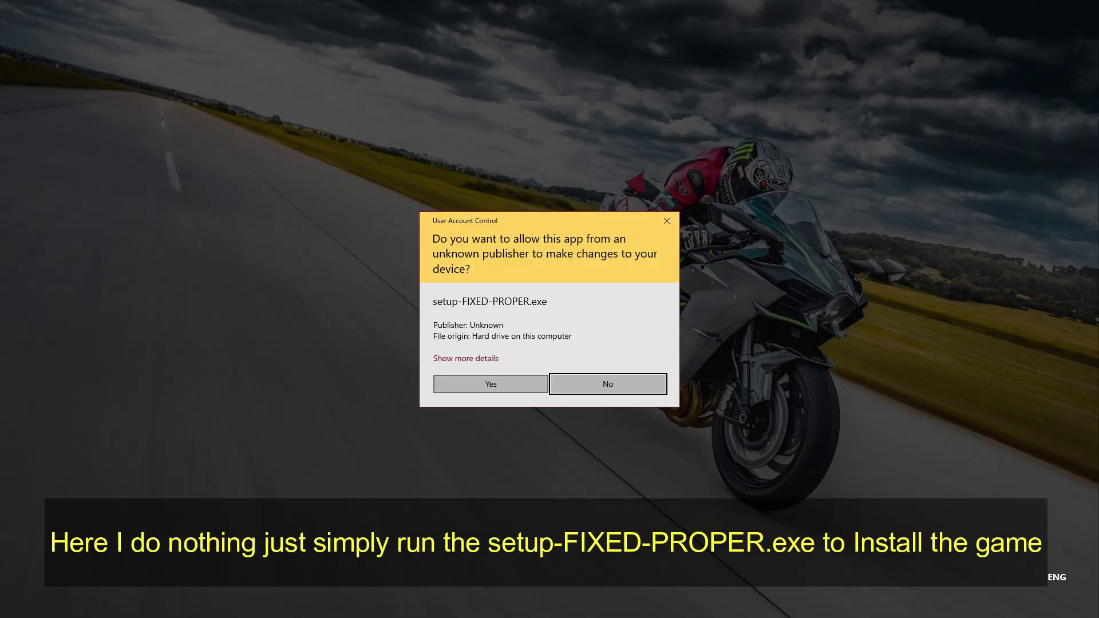
pyautogui.click(491, 384)
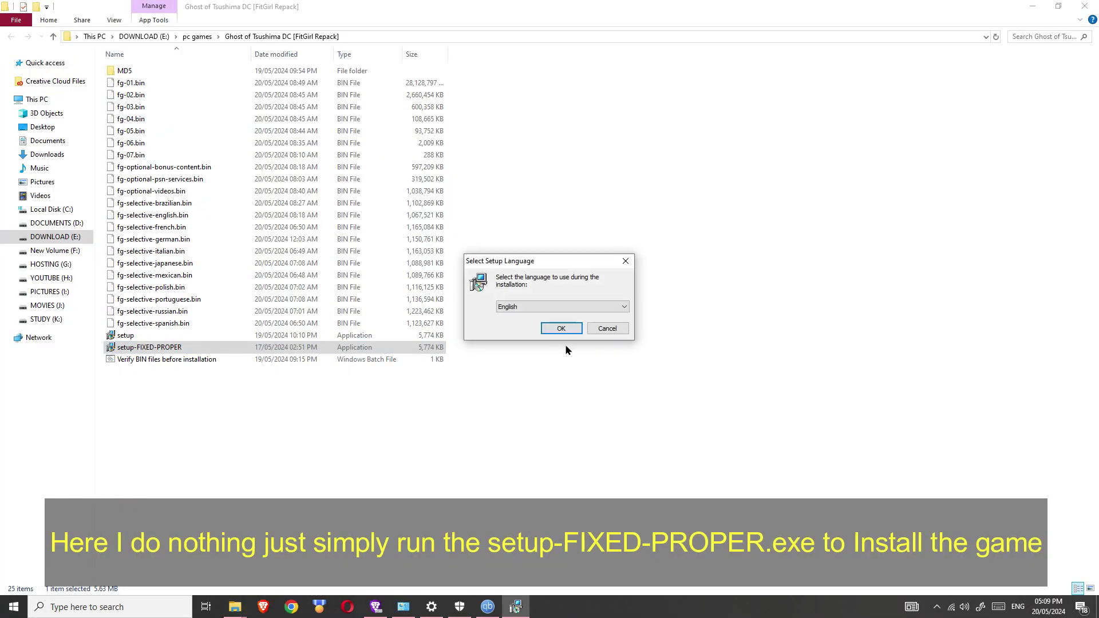
# Step: Accept English as the setup language and mute the music in the Ghost of Tsushima DC installer
pyautogui.click(570, 332)
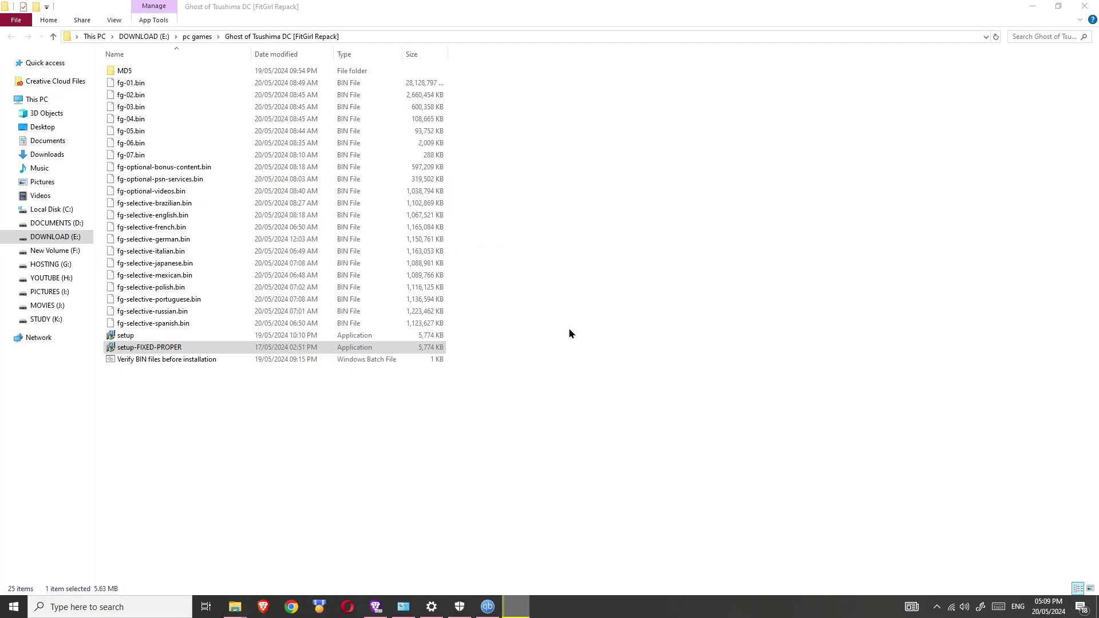
pyautogui.click(430, 394)
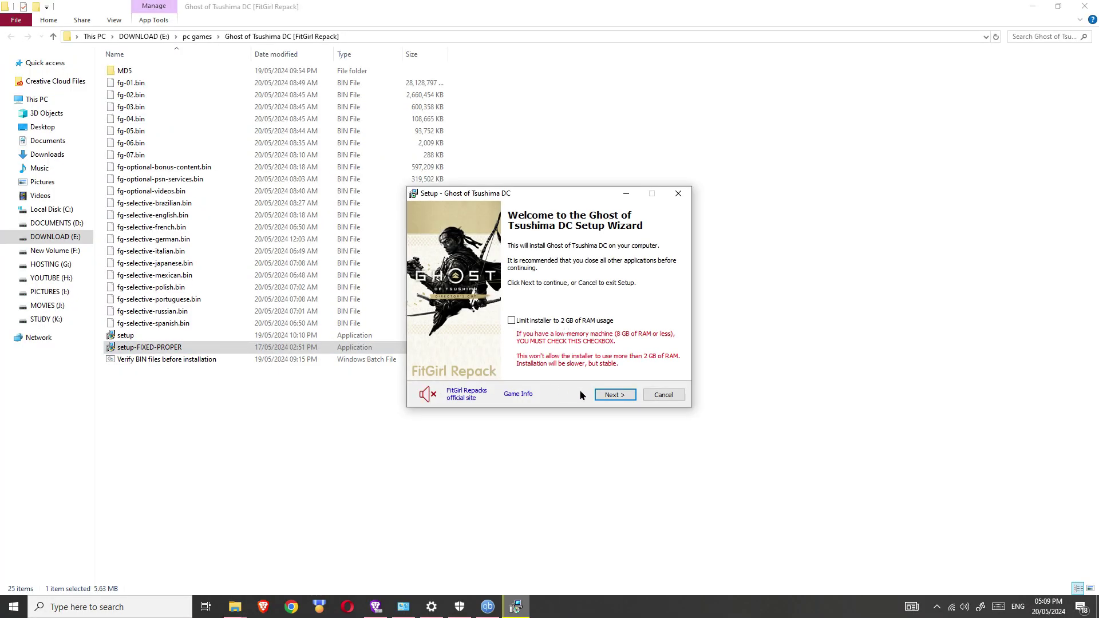
# Step: Set the installation destination to C:\Games\Ghost of Tsushima DC and continue to the component selection
pyautogui.click(605, 396)
pyautogui.click(605, 396)
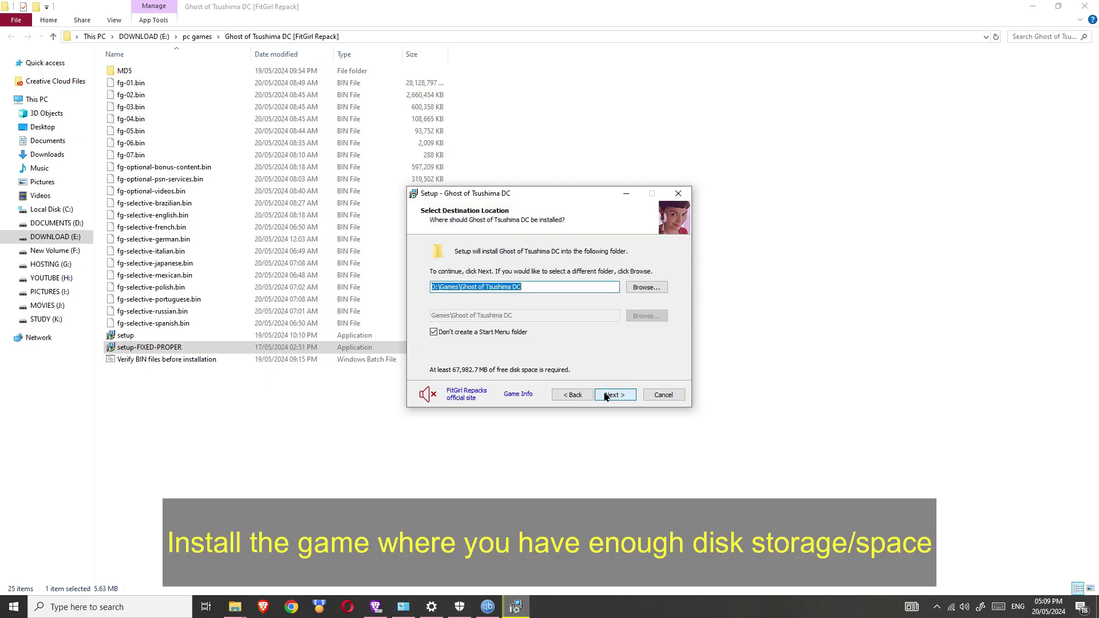
pyautogui.click(646, 288)
pyautogui.scroll(1, 606, 282)
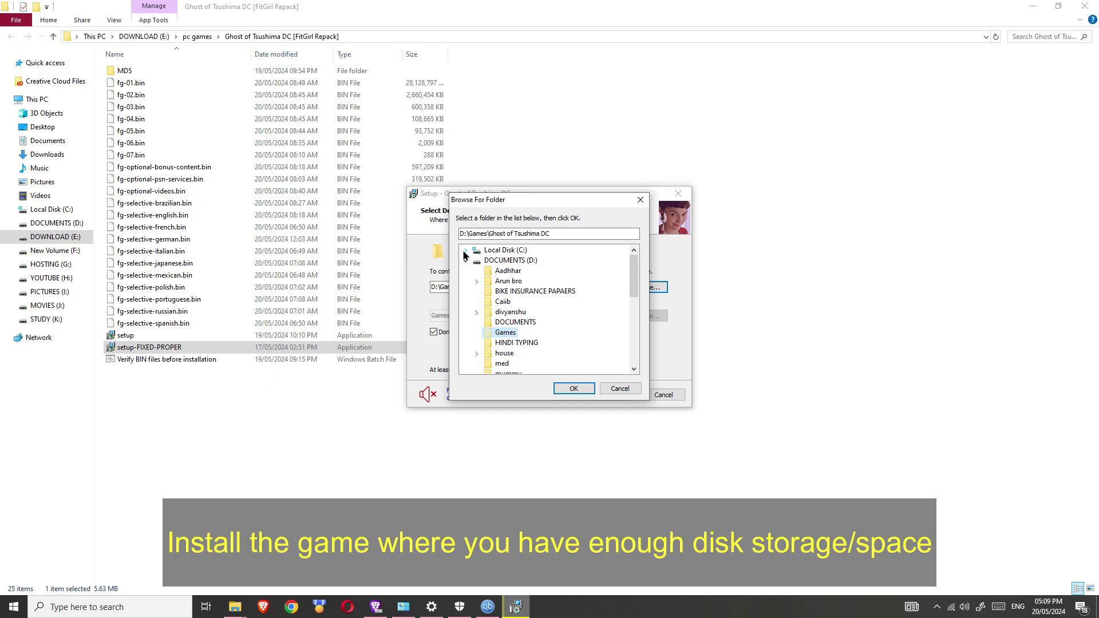
pyautogui.click(465, 261)
pyautogui.click(465, 251)
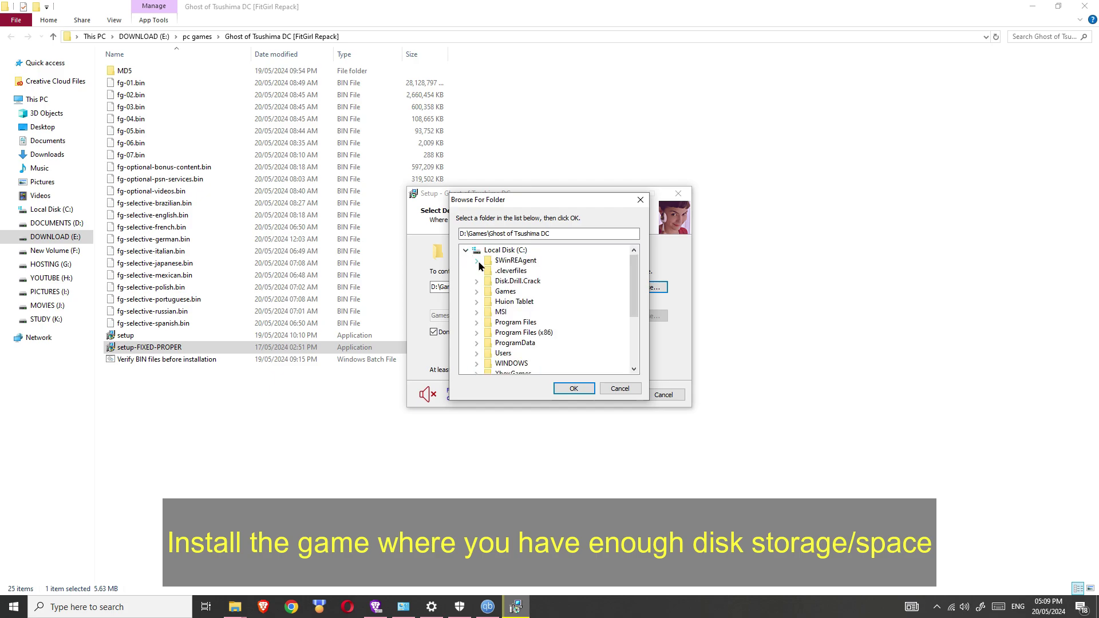
pyautogui.click(504, 292)
pyautogui.click(574, 389)
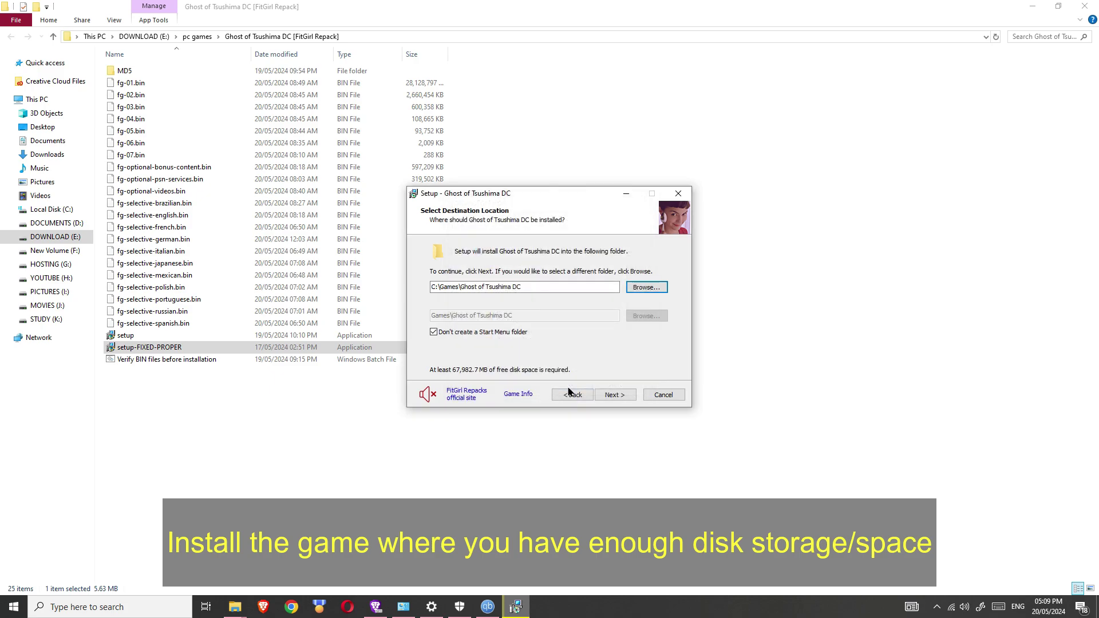
pyautogui.click(615, 395)
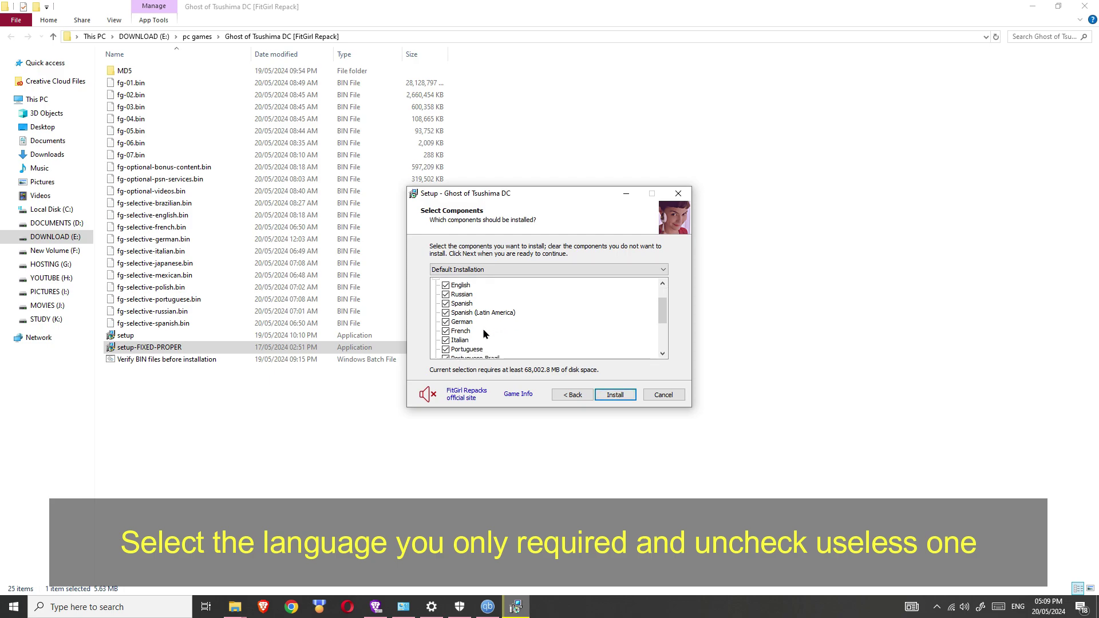
# Step: Exclude Russian, both Spanish variants, German, French, Italian, Portuguese, Portuguese-Brazil, Polish and Japanese from the components, leaving English selected
pyautogui.scroll(-1, 483, 334)
pyautogui.click(445, 283)
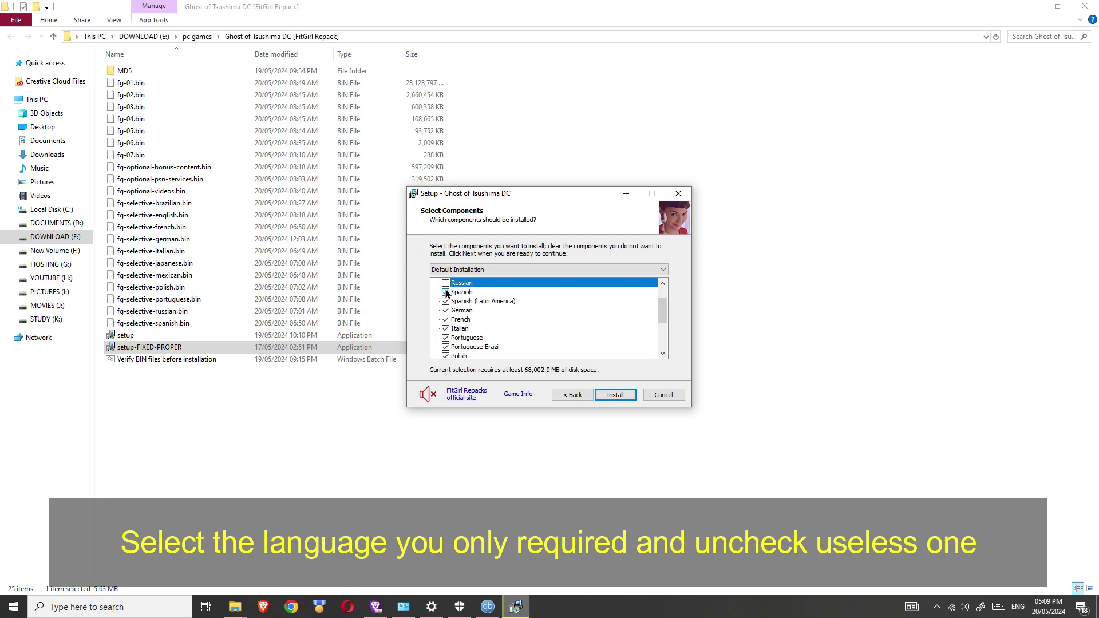
pyautogui.click(445, 292)
pyautogui.click(446, 301)
pyautogui.click(445, 310)
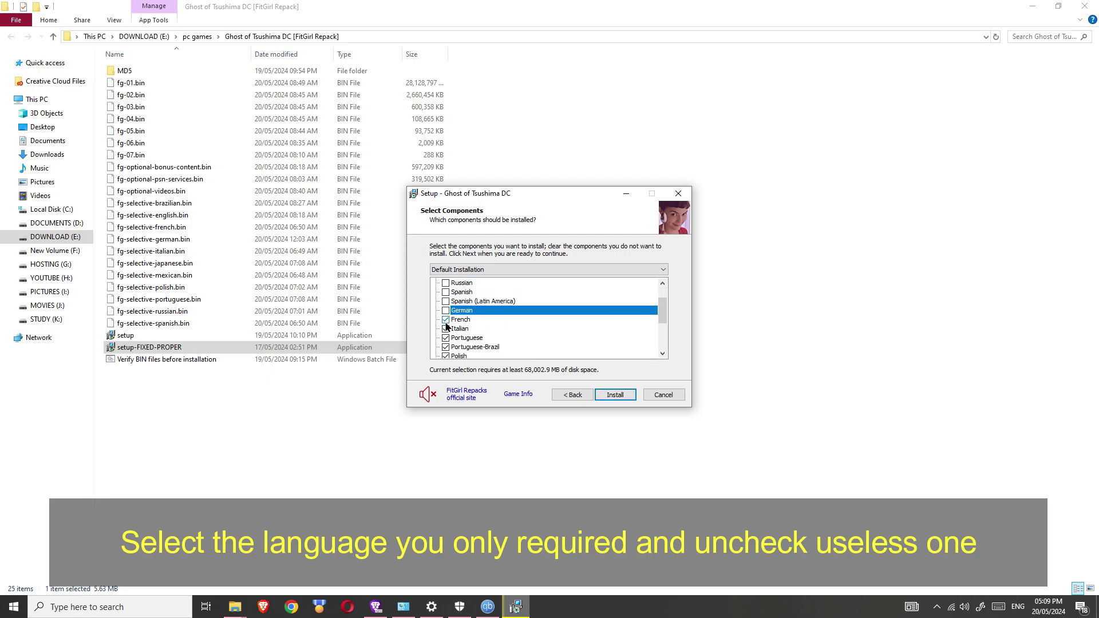
pyautogui.click(445, 320)
pyautogui.click(445, 329)
pyautogui.click(446, 338)
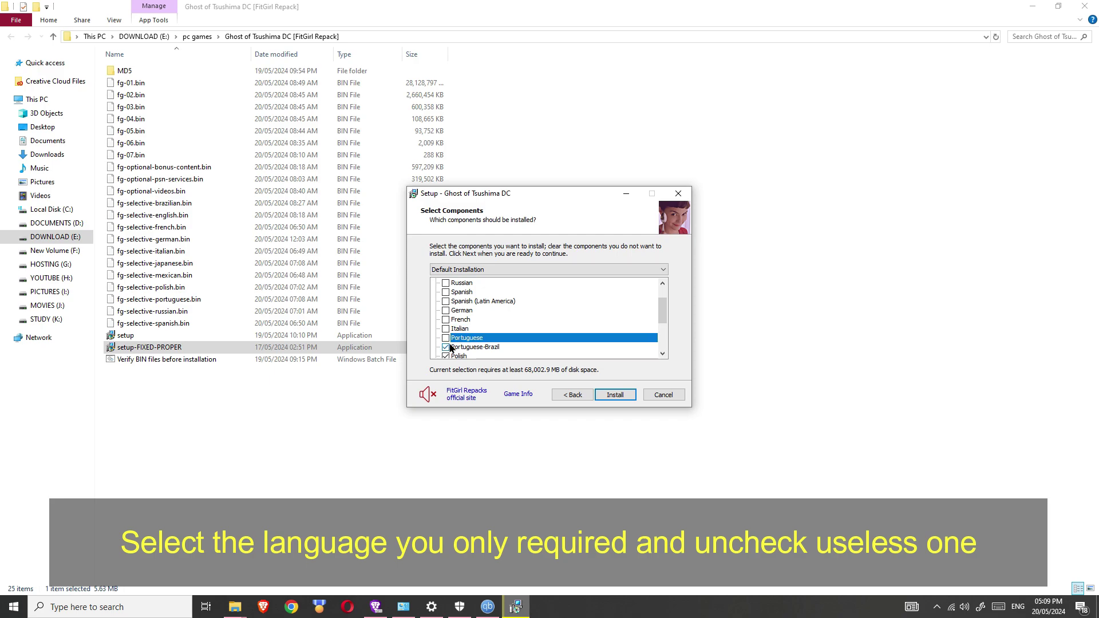
pyautogui.scroll(-1, 473, 339)
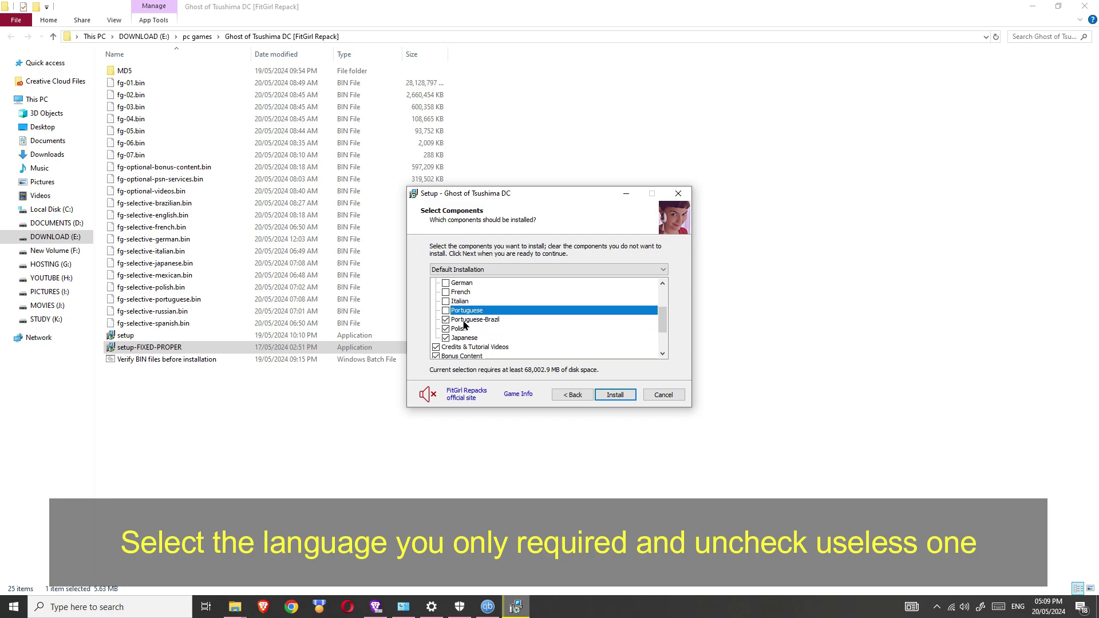
pyautogui.click(445, 321)
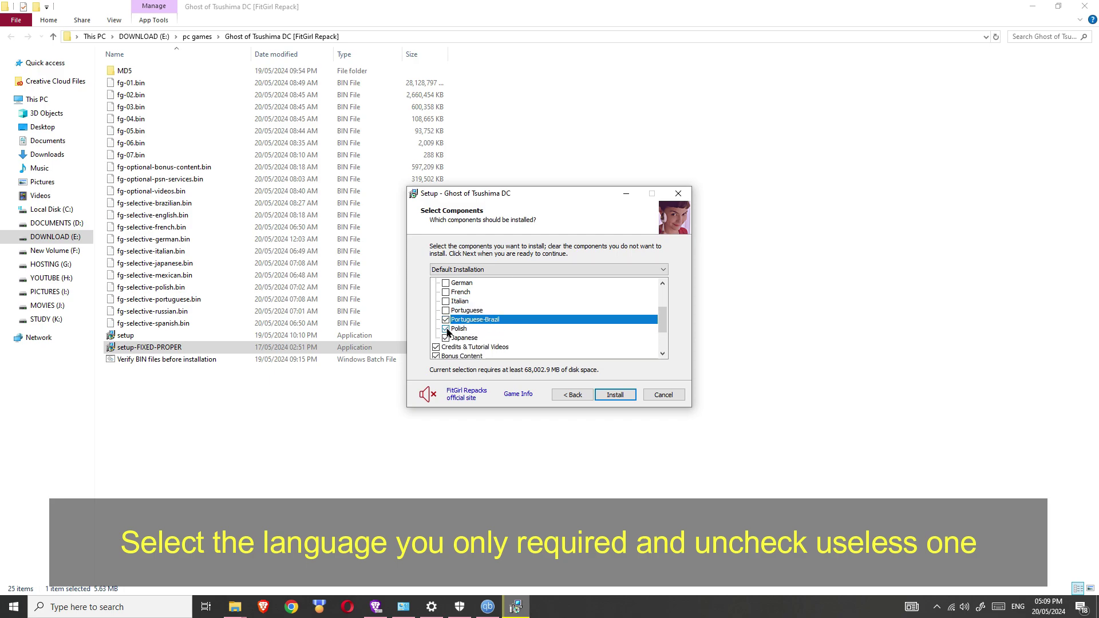
pyautogui.click(445, 329)
pyautogui.click(445, 338)
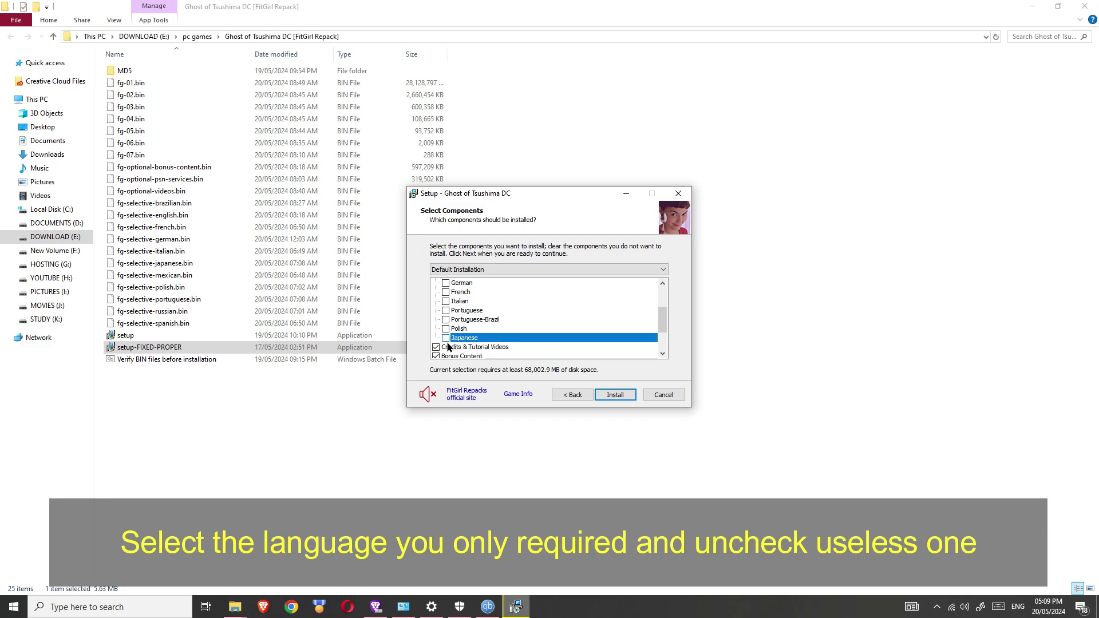
# Step: Install the game with the optional content, DirectX and C++ redistributables included, and close the file verification report
pyautogui.scroll(-1, 547, 341)
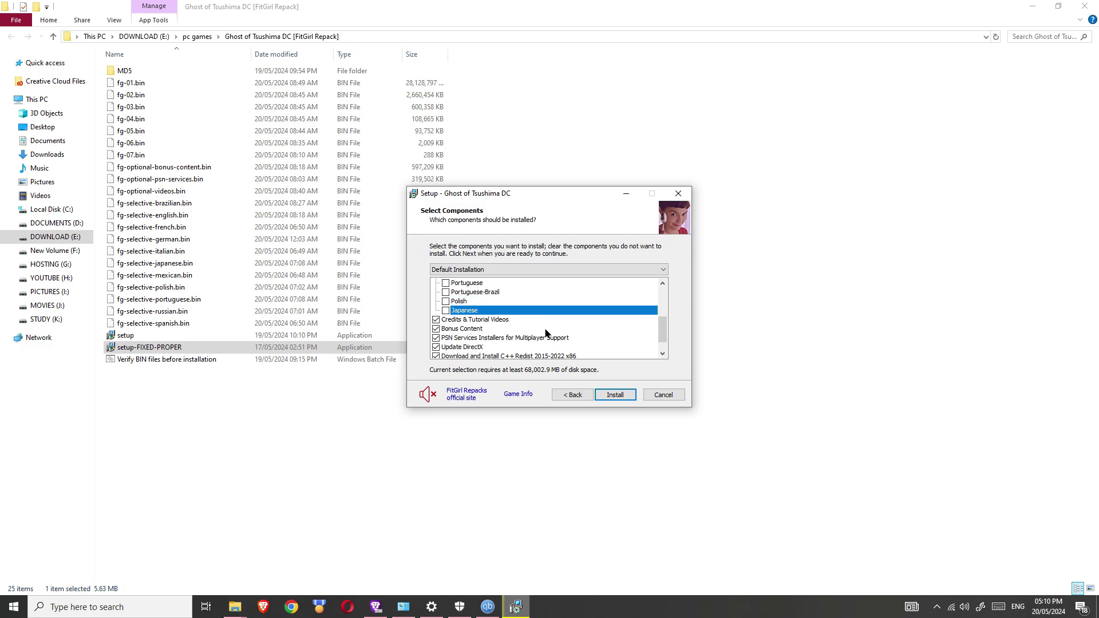
pyautogui.scroll(-1, 551, 332)
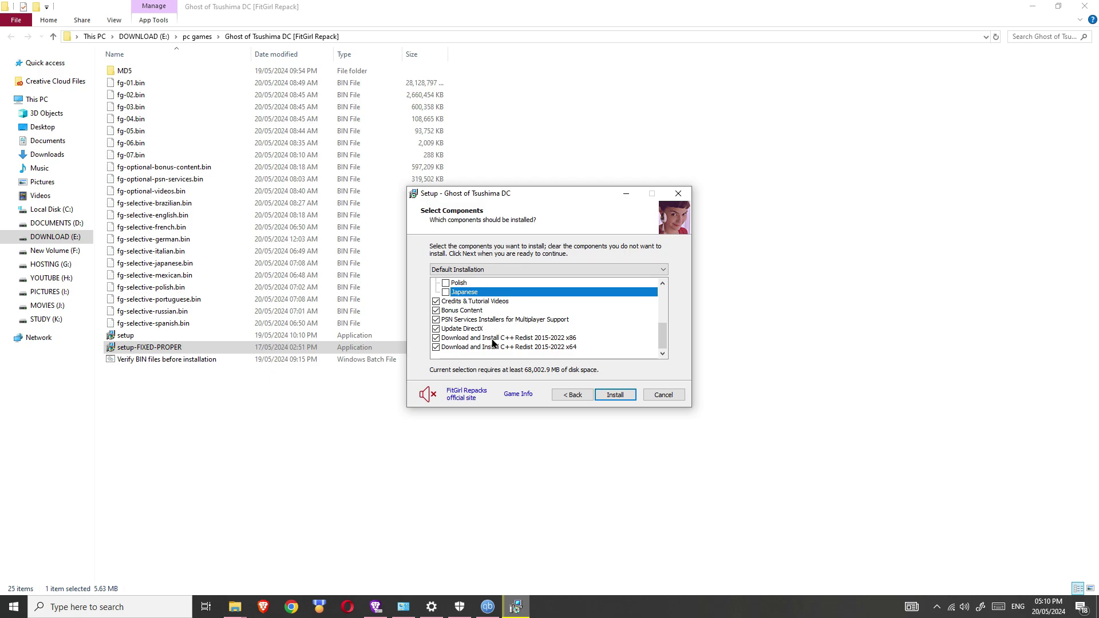
pyautogui.click(623, 397)
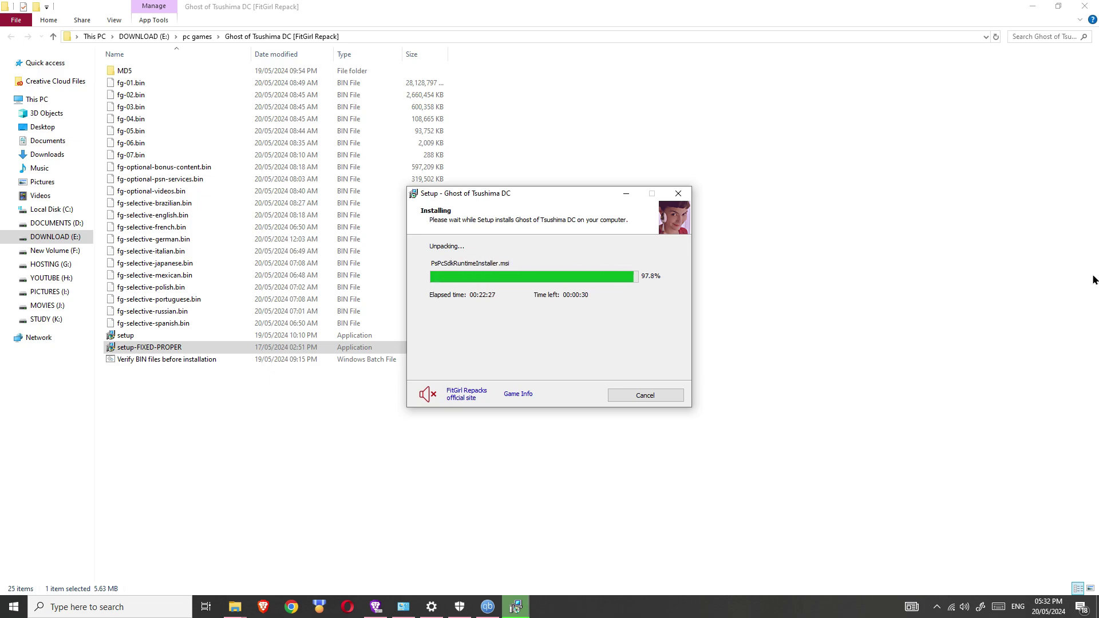
pyautogui.click(613, 401)
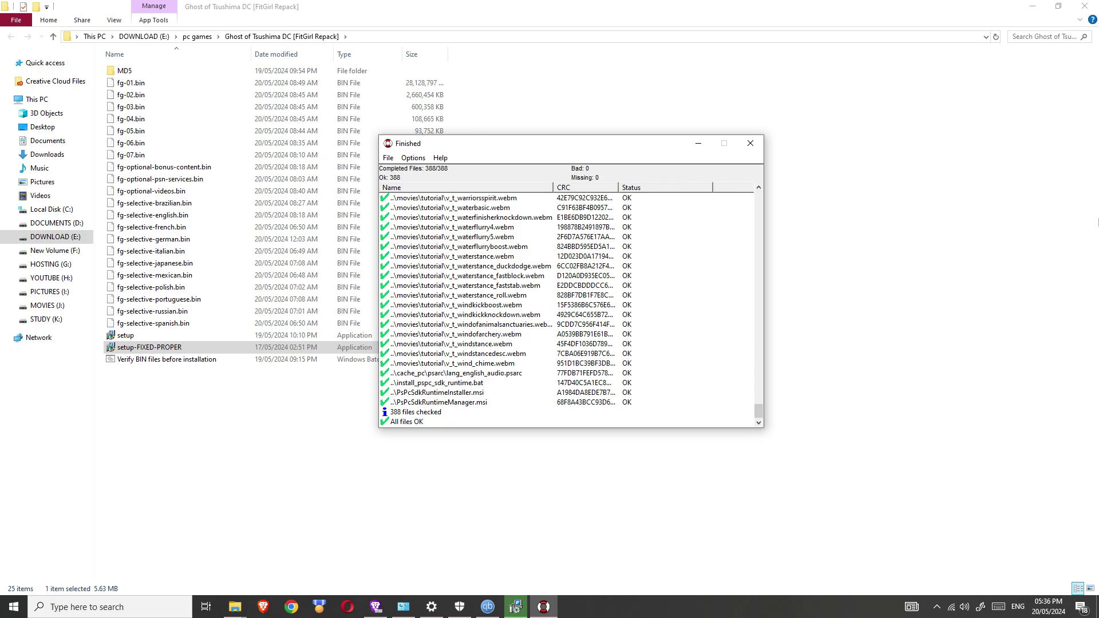
pyautogui.click(750, 143)
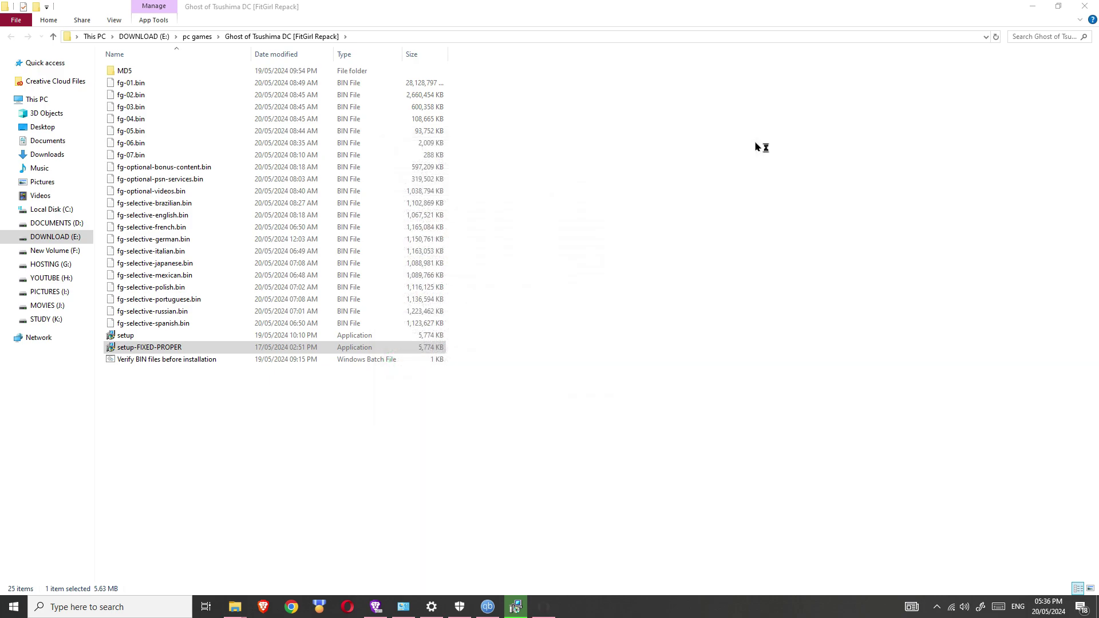
# Step: Accept the DirectX license agreement and run the DirectX setup through to the end
pyautogui.click(289, 297)
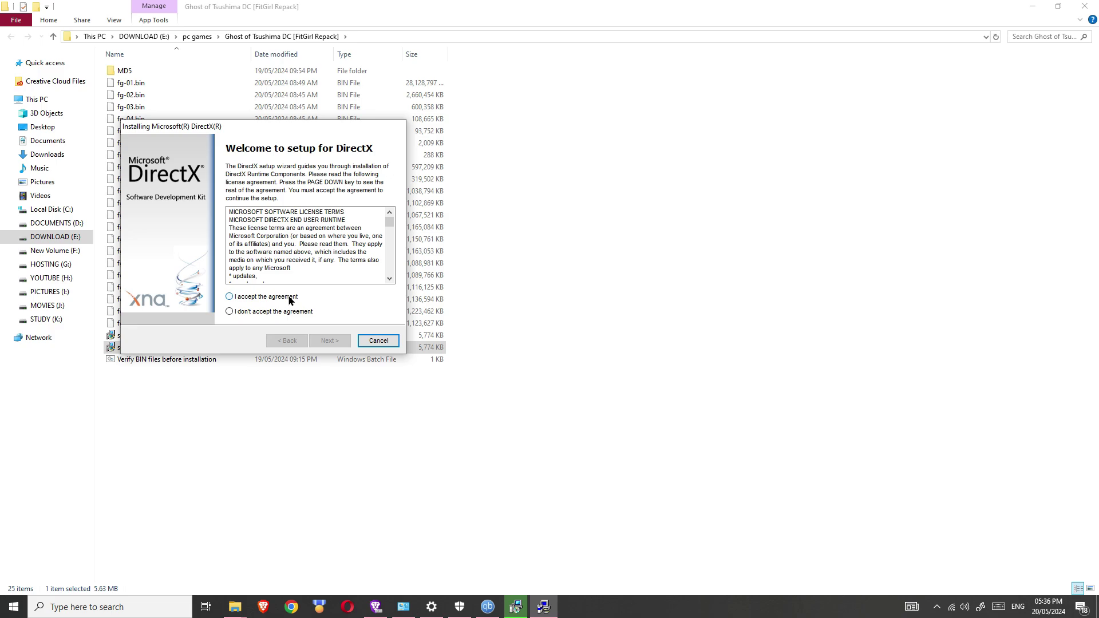
pyautogui.click(344, 339)
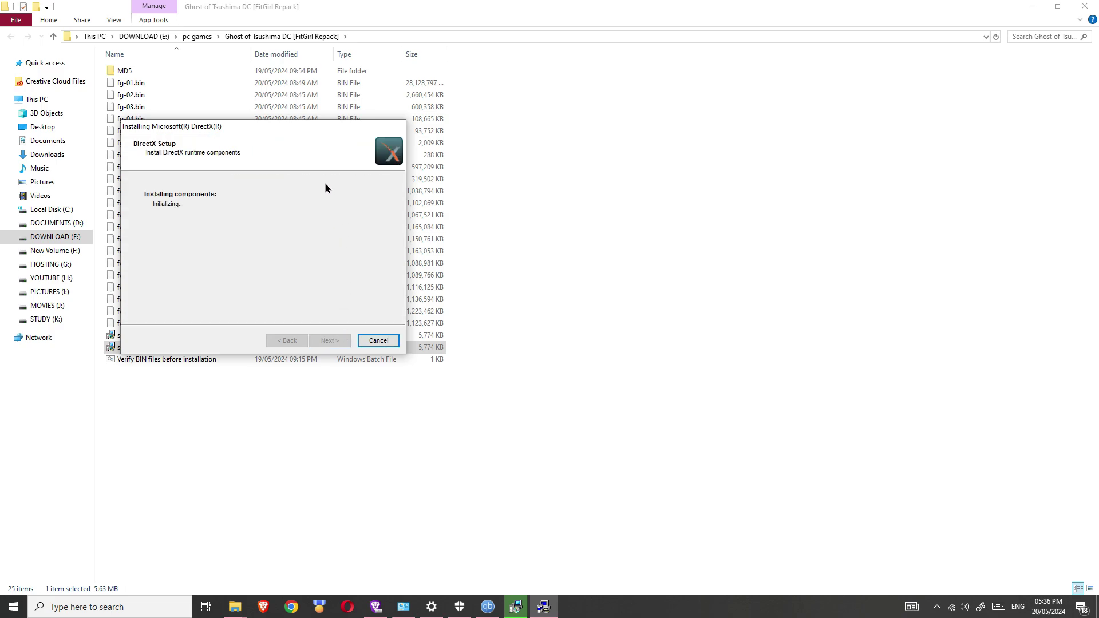
pyautogui.moveTo(292, 130); pyautogui.dragTo(563, 158)
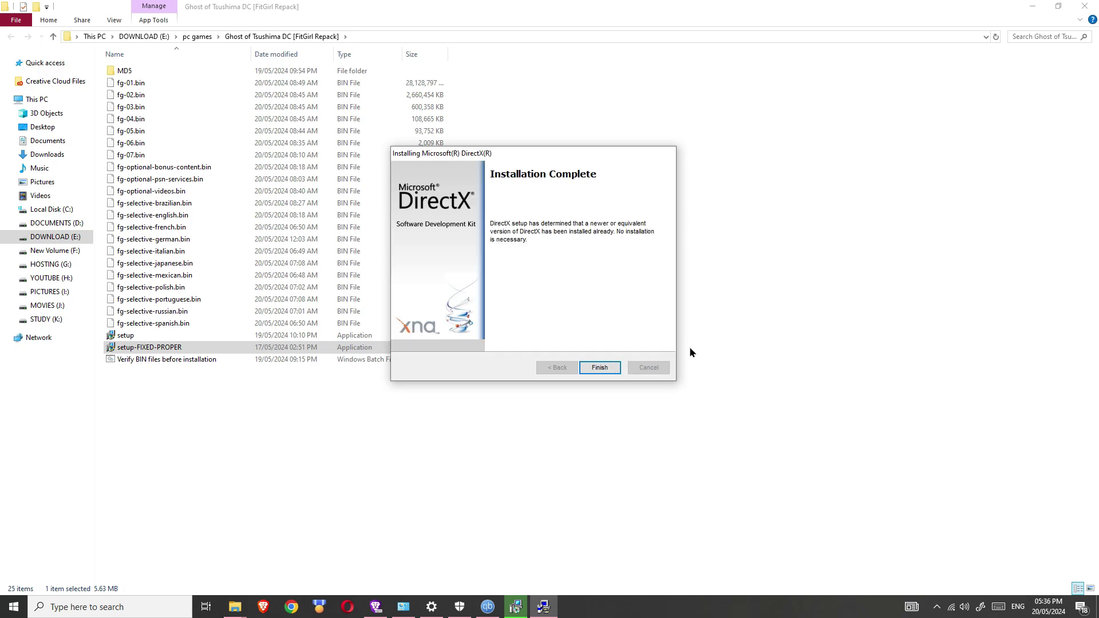
pyautogui.click(612, 369)
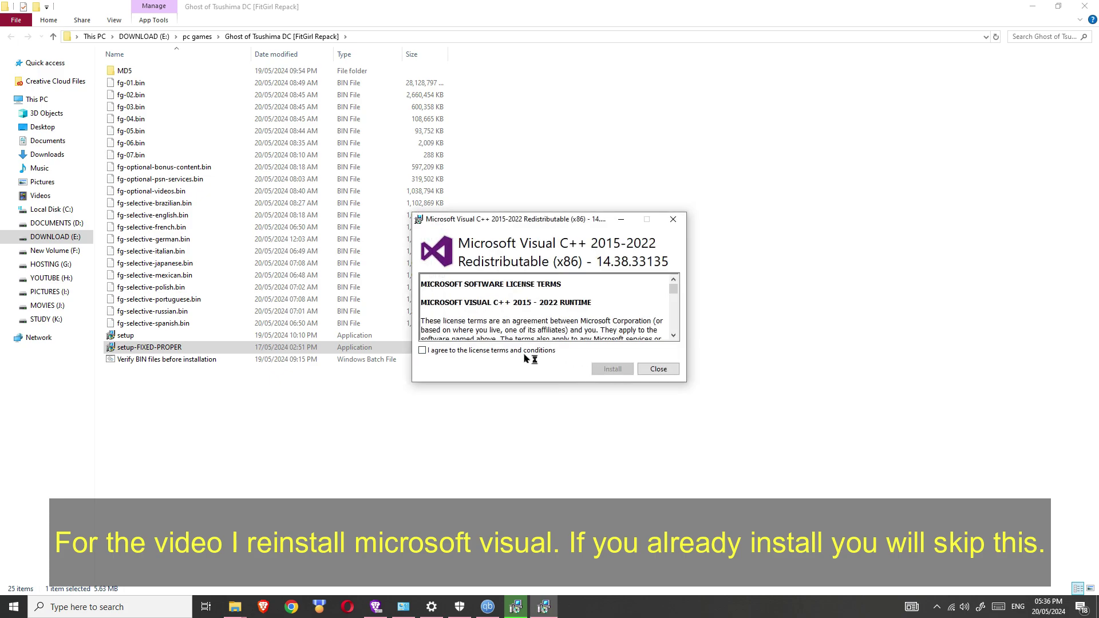
# Step: Try to install Microsoft Visual C++ 2015-2022 Redistributable (x86), retrying the package source once, and close its setup
pyautogui.click(521, 351)
pyautogui.click(613, 369)
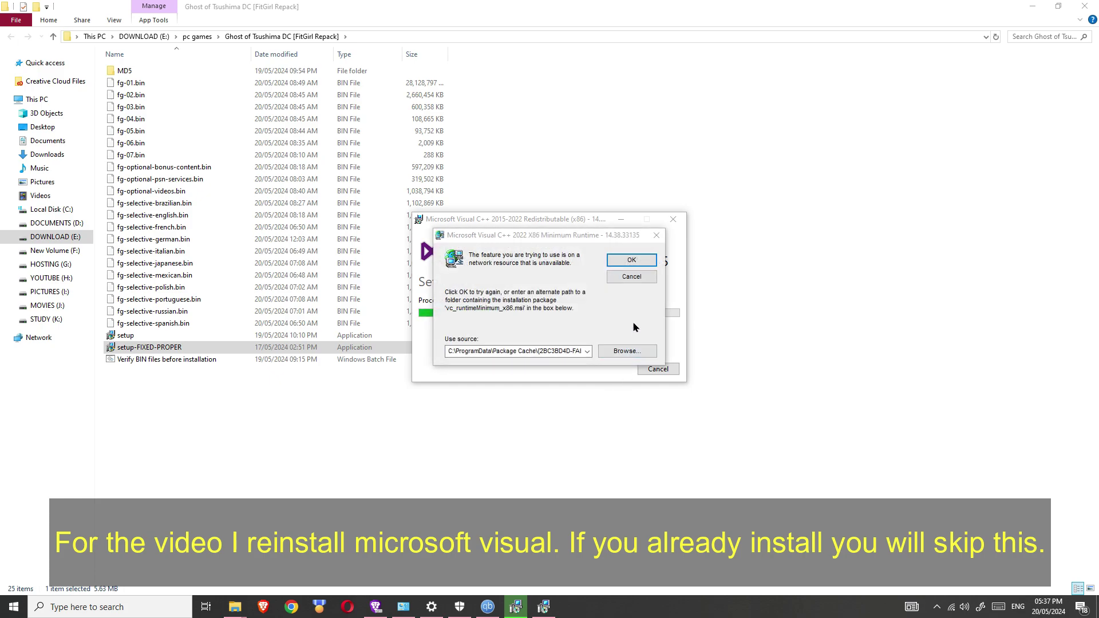
pyautogui.click(638, 262)
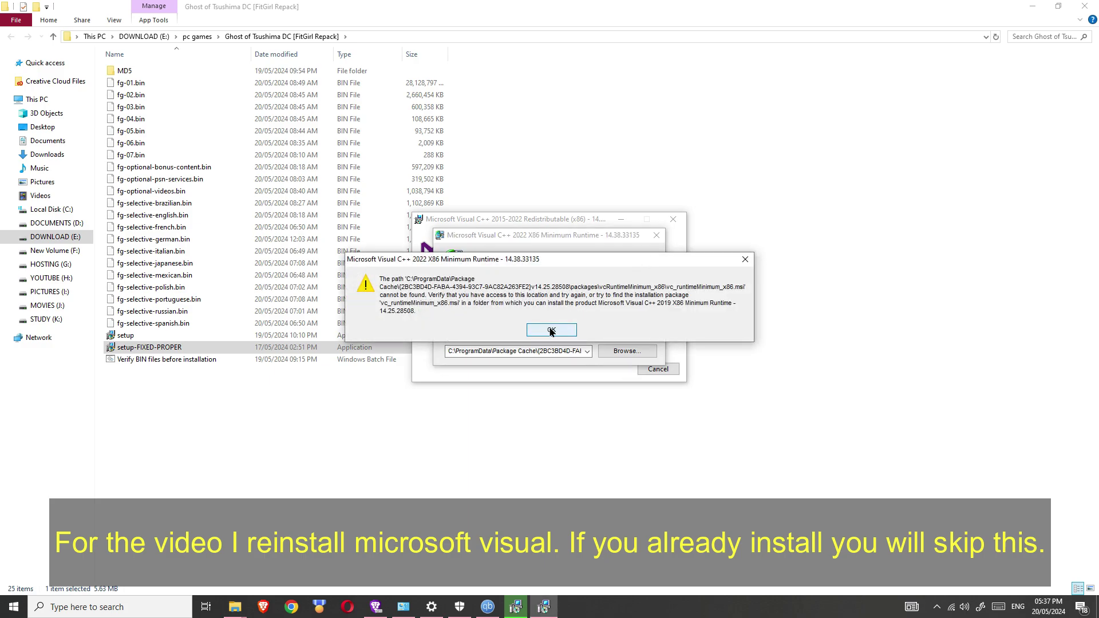
pyautogui.click(551, 331)
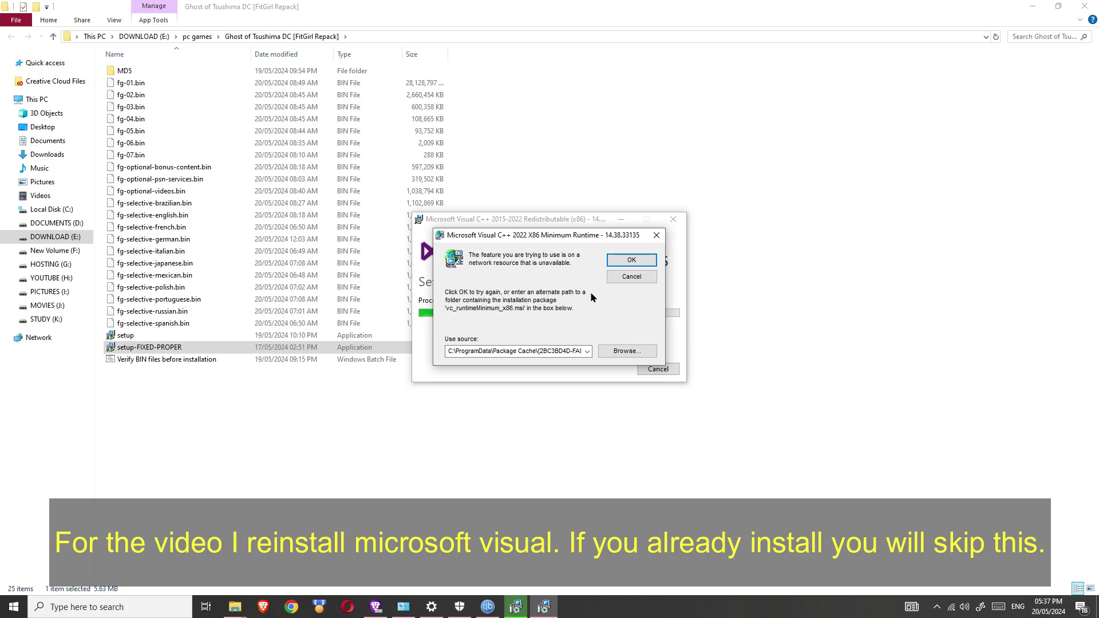
pyautogui.click(628, 279)
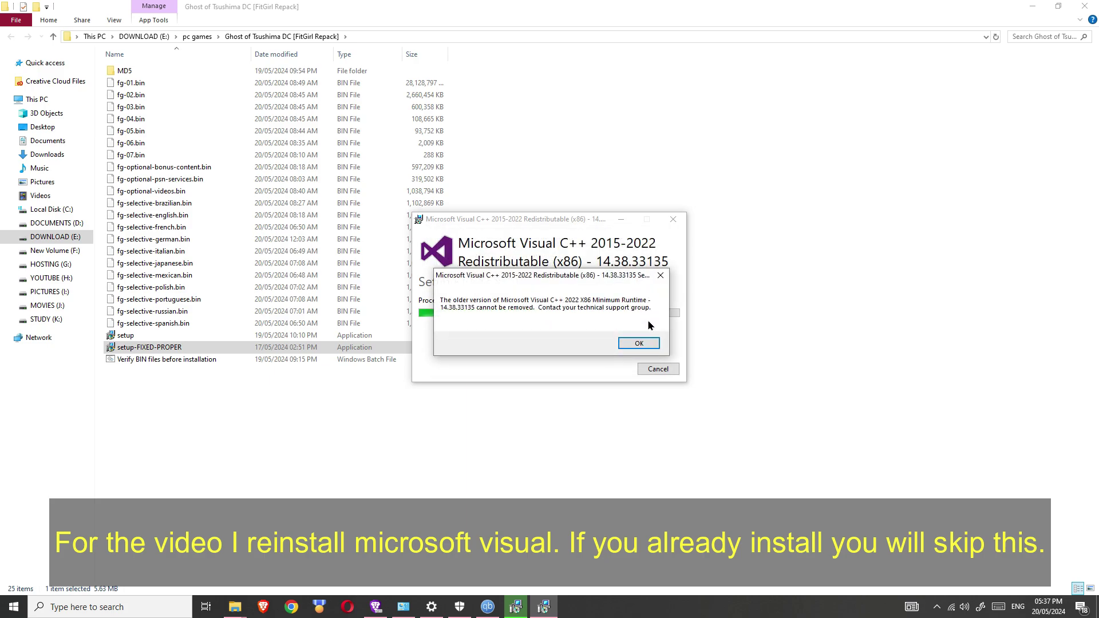
pyautogui.click(651, 344)
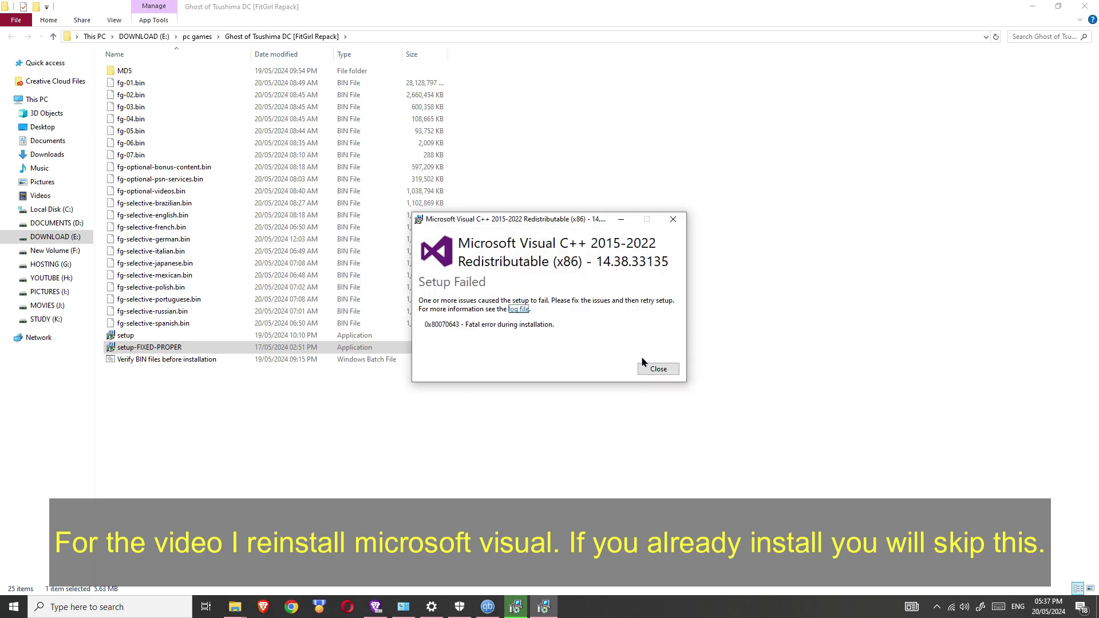
pyautogui.click(657, 369)
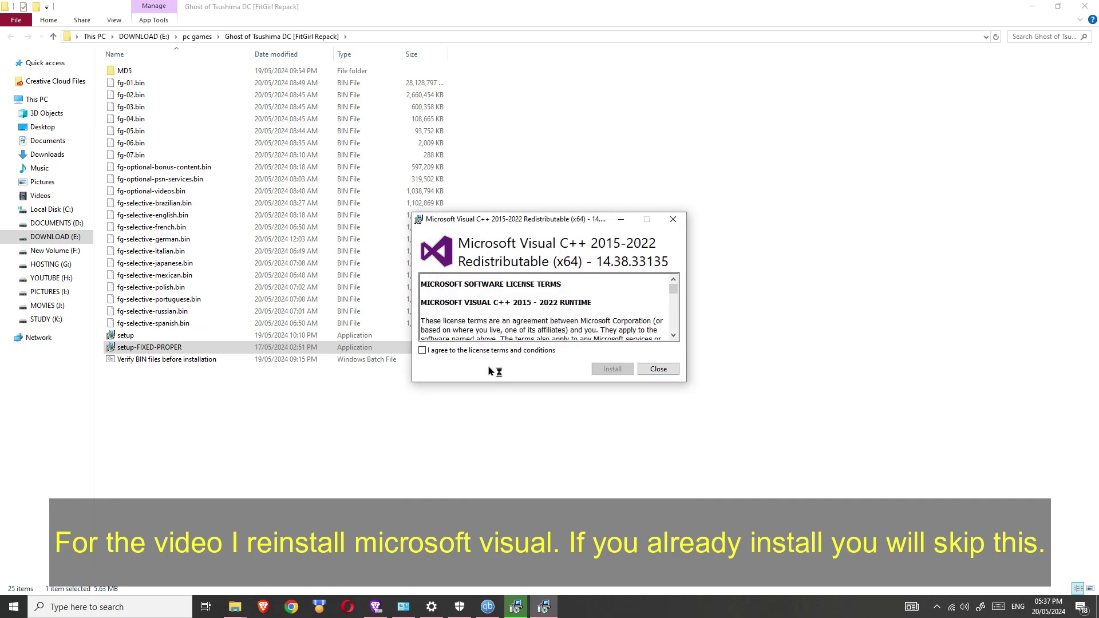
# Step: Accept the license and install Microsoft Visual C++ 2015-2022 Redistributable (x64), then restart the computer
pyautogui.click(469, 351)
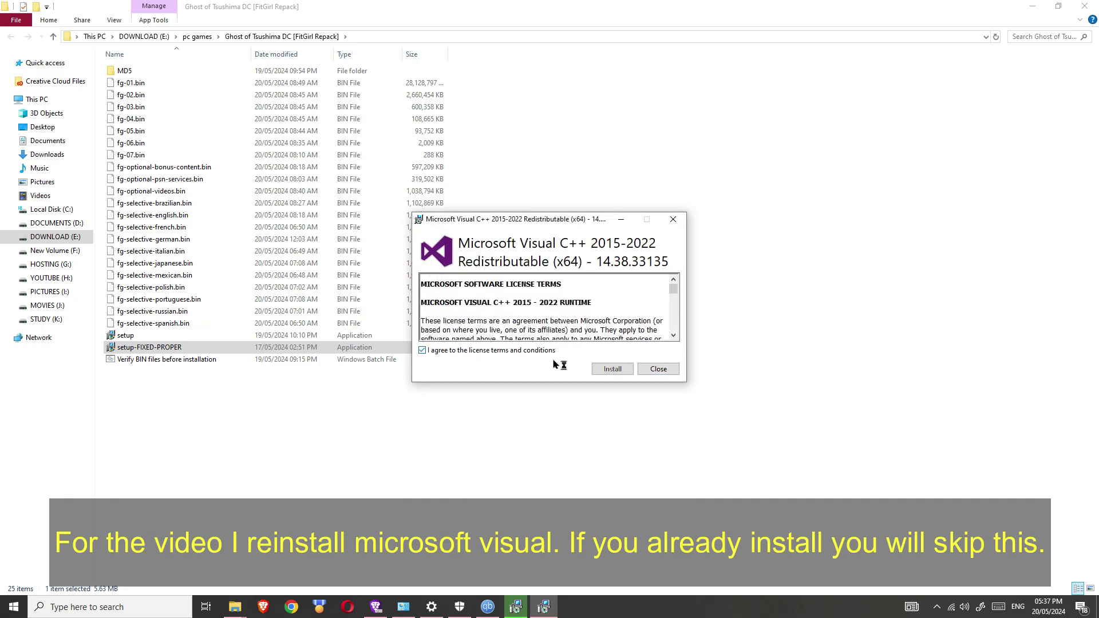
pyautogui.click(612, 370)
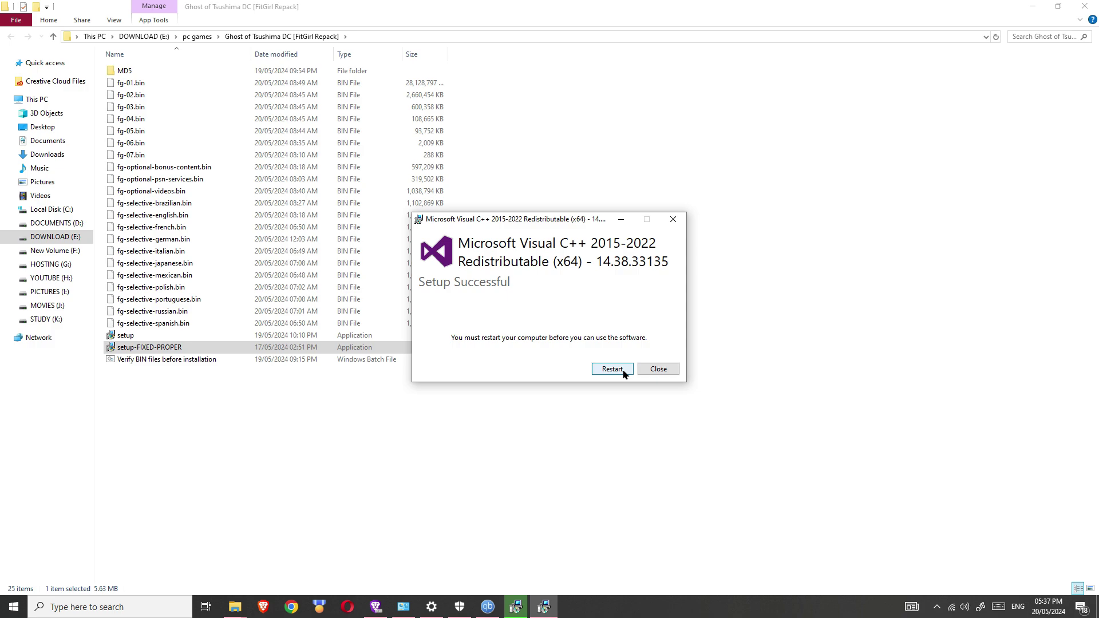
pyautogui.click(624, 372)
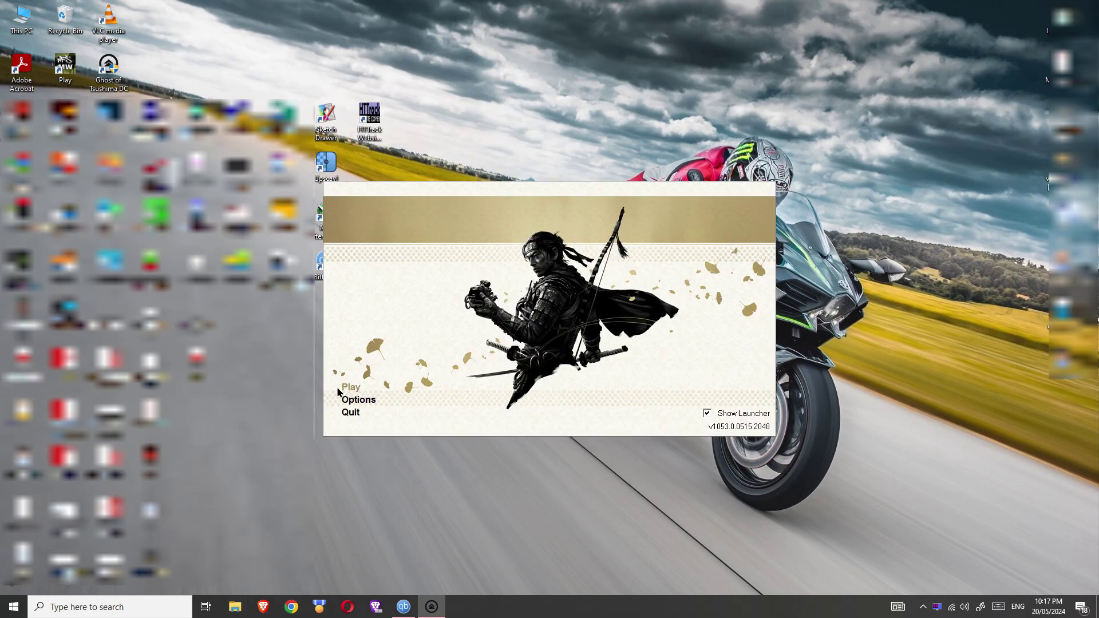
# Step: Start Ghost of Tsushima from its launcher and examine the game's Display and Graphics options
pyautogui.click(340, 389)
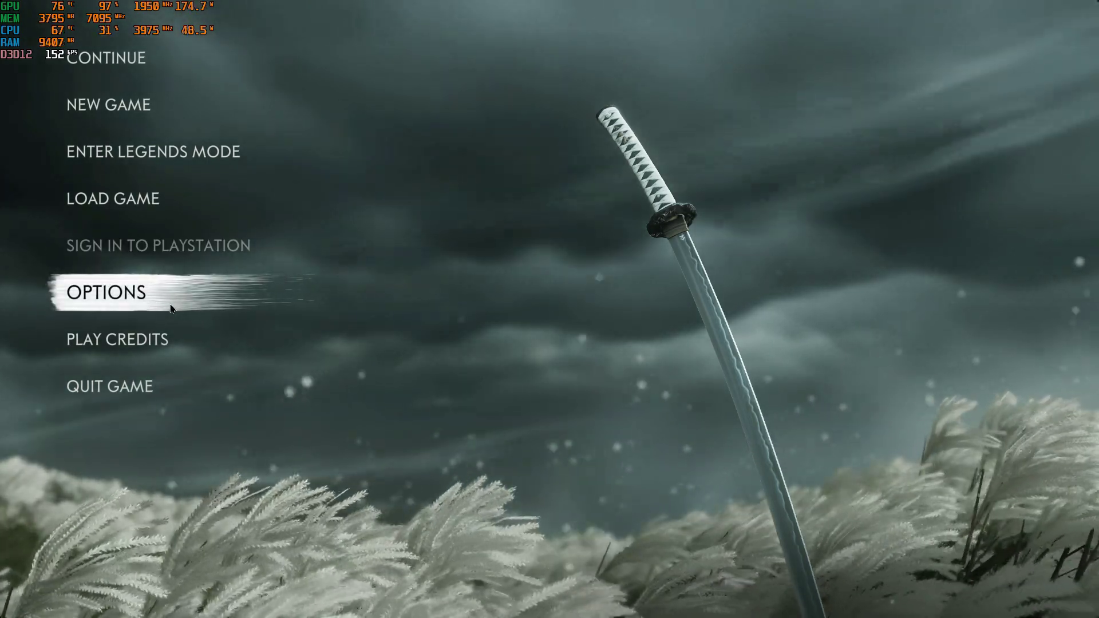
pyautogui.click(171, 297)
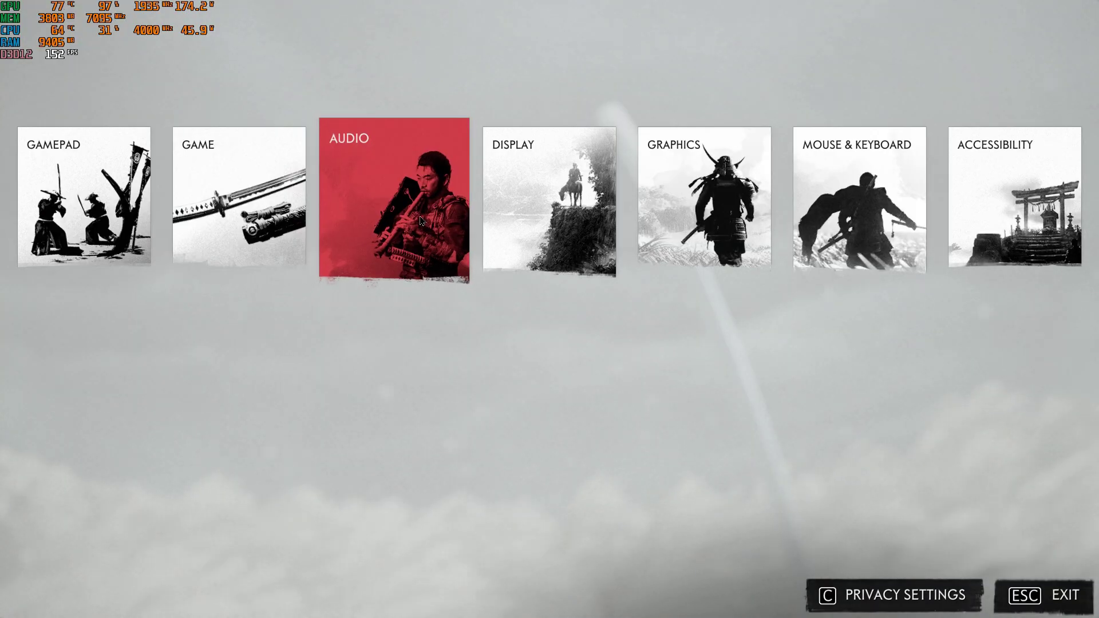
pyautogui.click(500, 213)
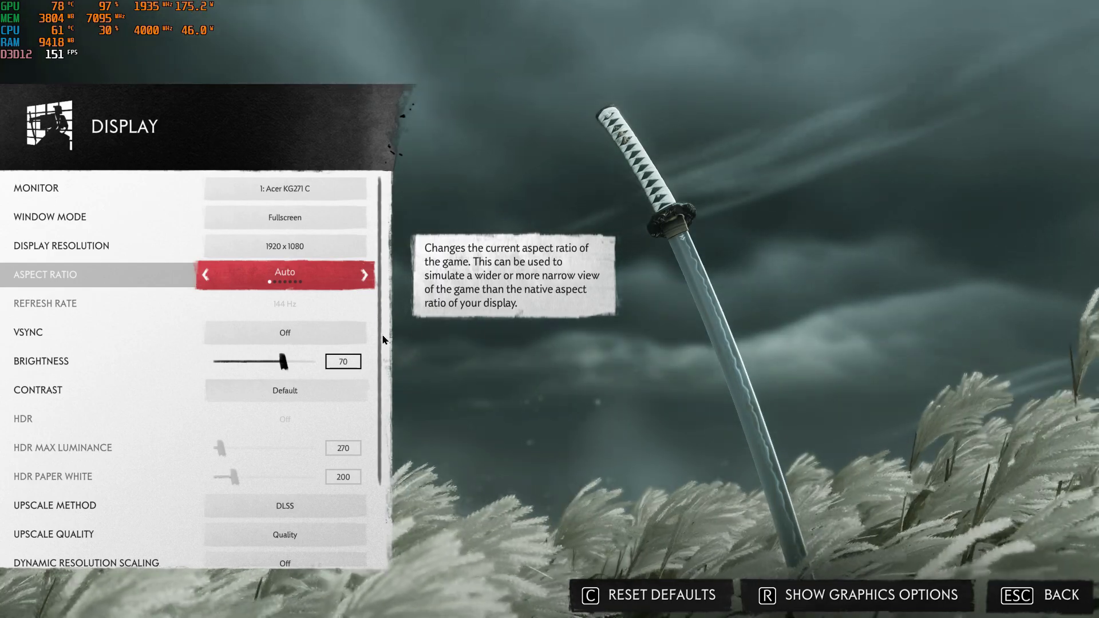
pyautogui.scroll(-3, 378, 324)
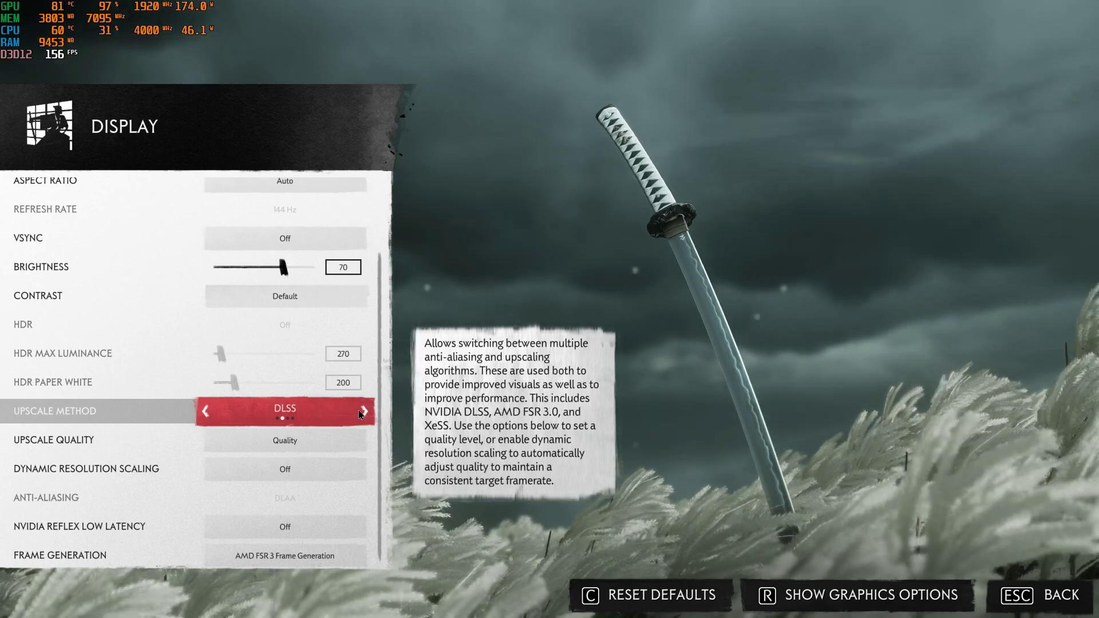
pyautogui.scroll(3, 356, 382)
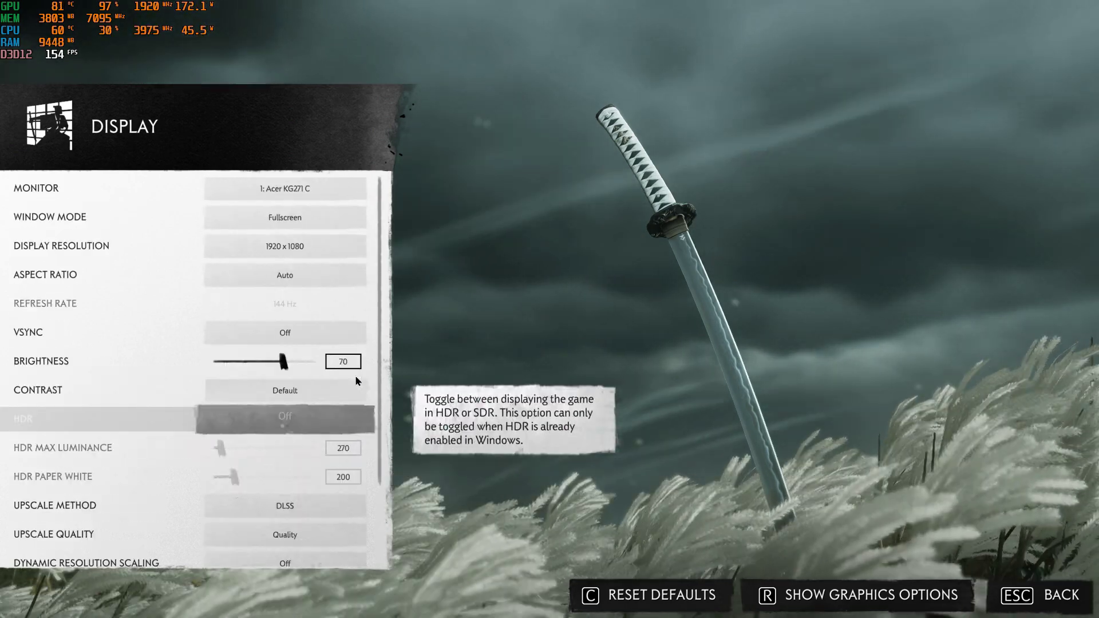
pyautogui.press('r')
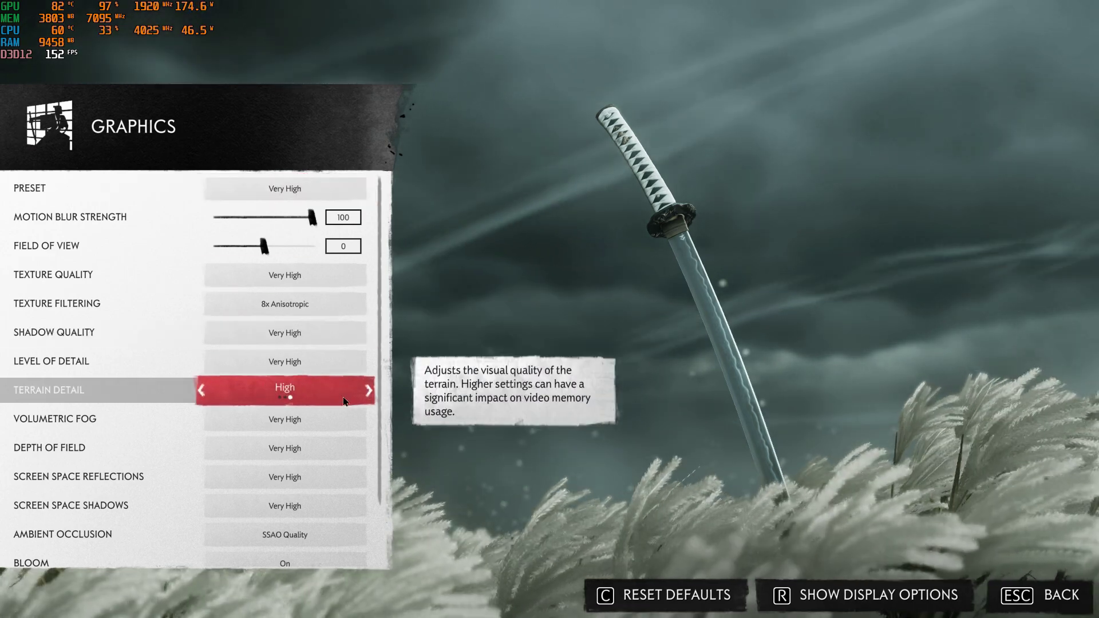
# Step: Look through the remaining Graphics options down to Water Caustics and return to the game's main menu
pyautogui.scroll(-2, 343, 411)
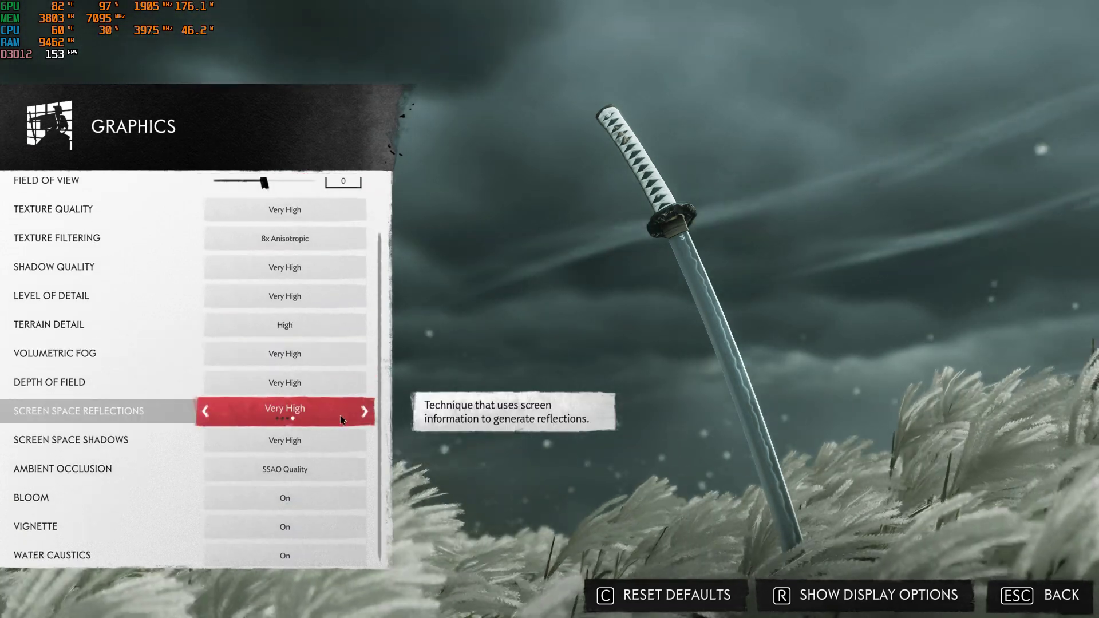
pyautogui.scroll(2, 381, 263)
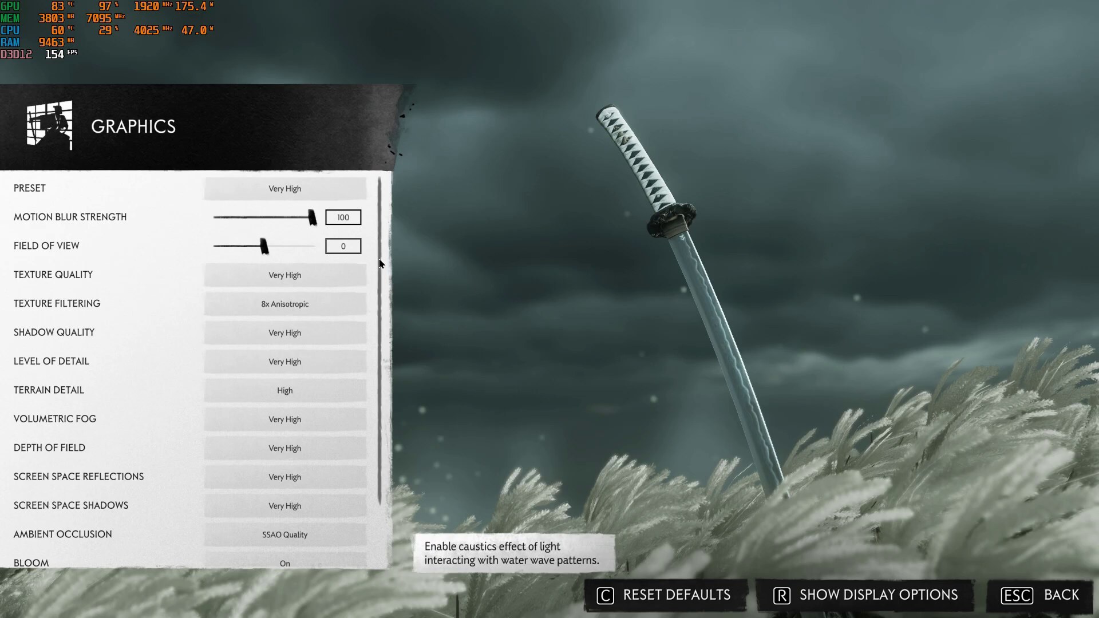
pyautogui.press('Escape')
pyautogui.press('Escape')
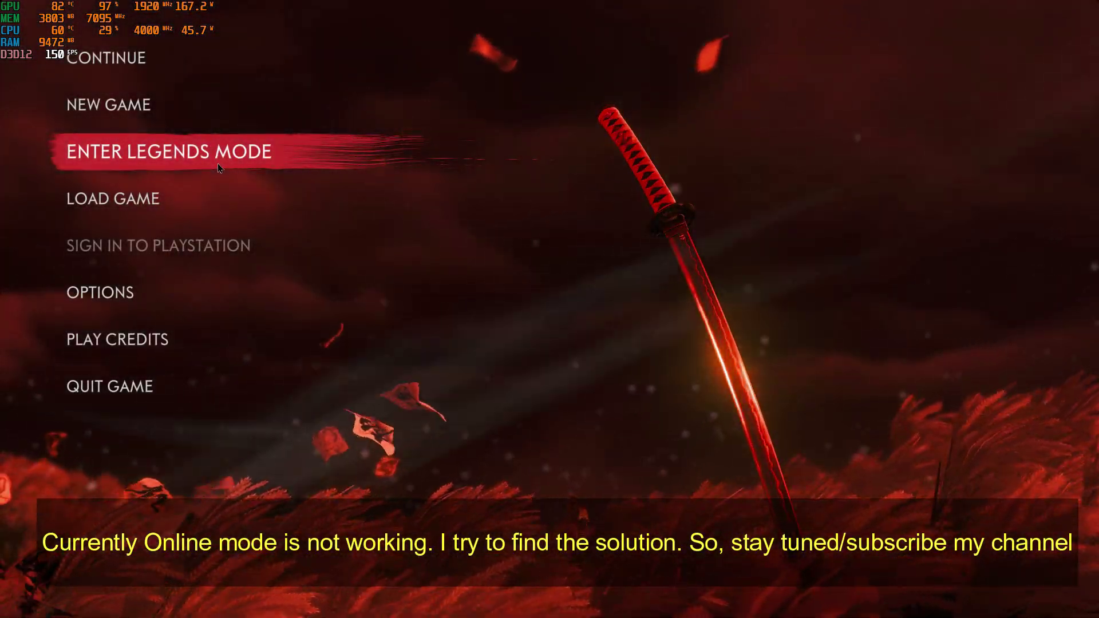
# Step: Try to enter Legends Mode from the main menu and dismiss the error dialog
pyautogui.click(210, 160)
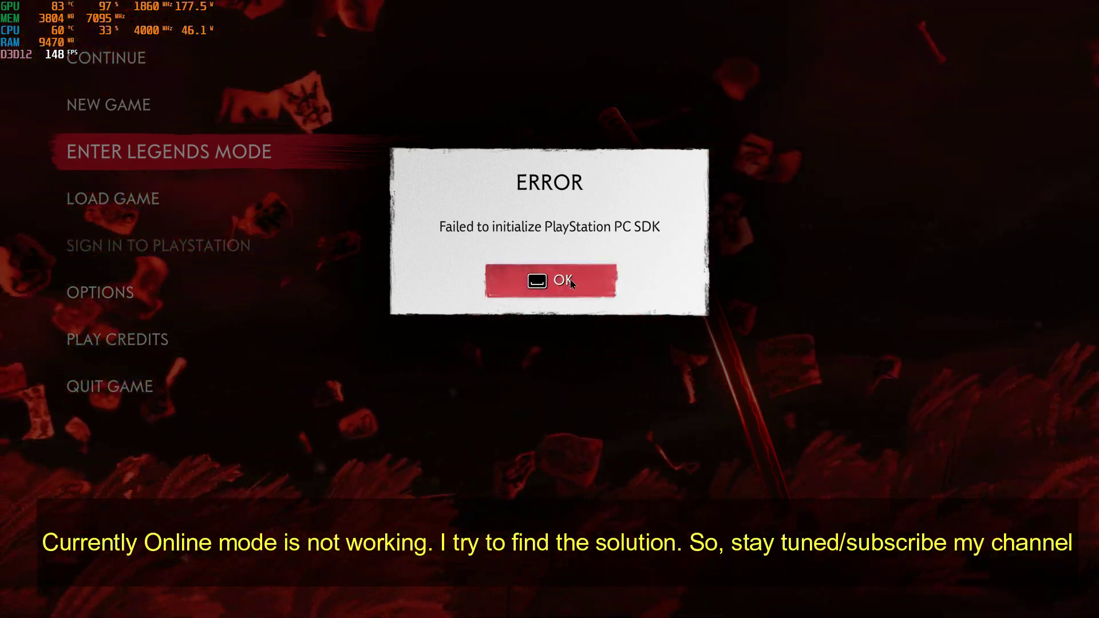
pyautogui.click(570, 281)
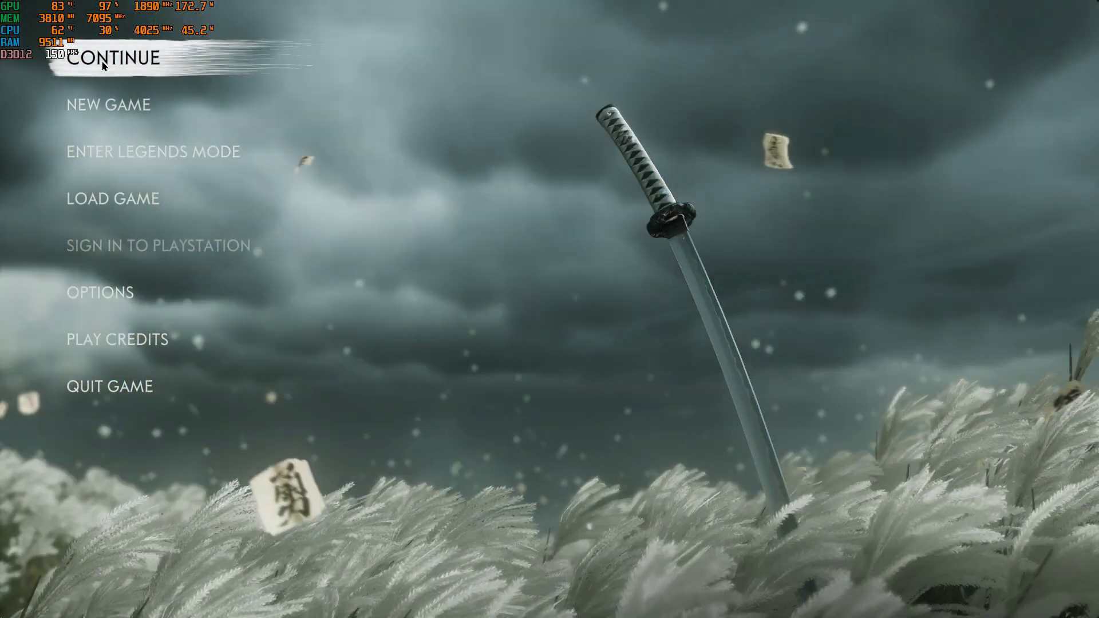
# Step: Continue the saved game and run the character forward along the path to test gameplay
pyautogui.click(103, 63)
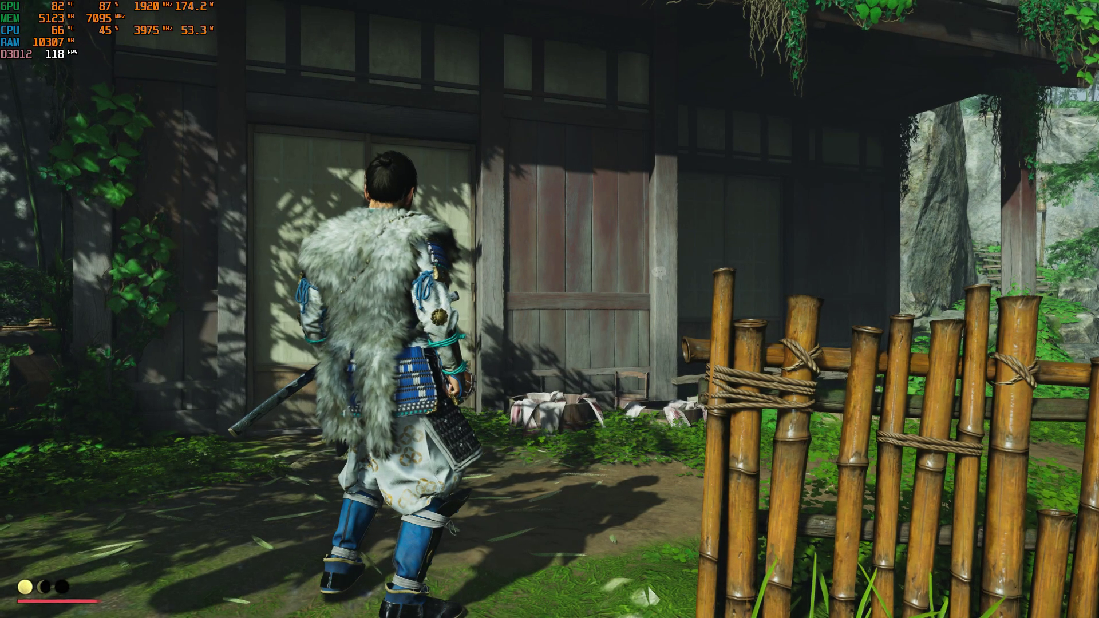
pyautogui.press('w')
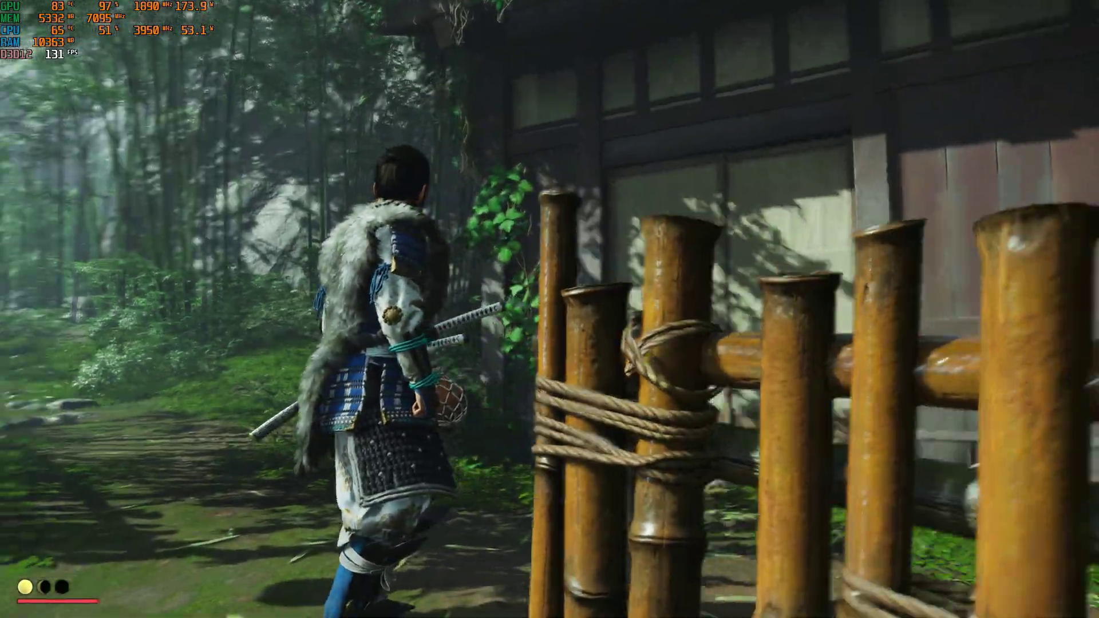
pyautogui.press('w')
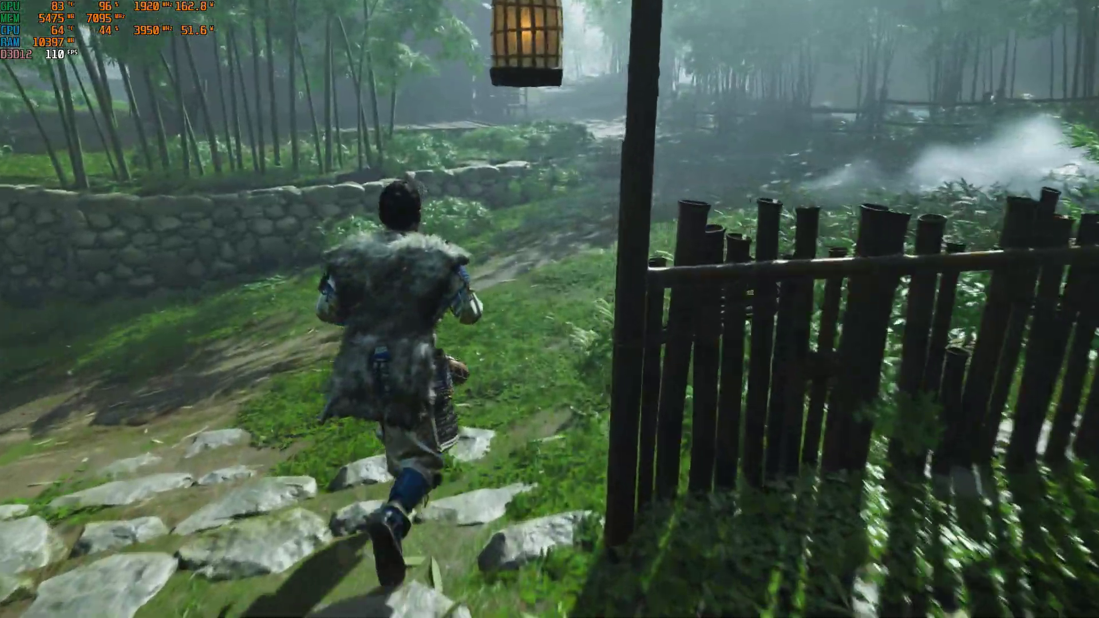
pyautogui.press('w')
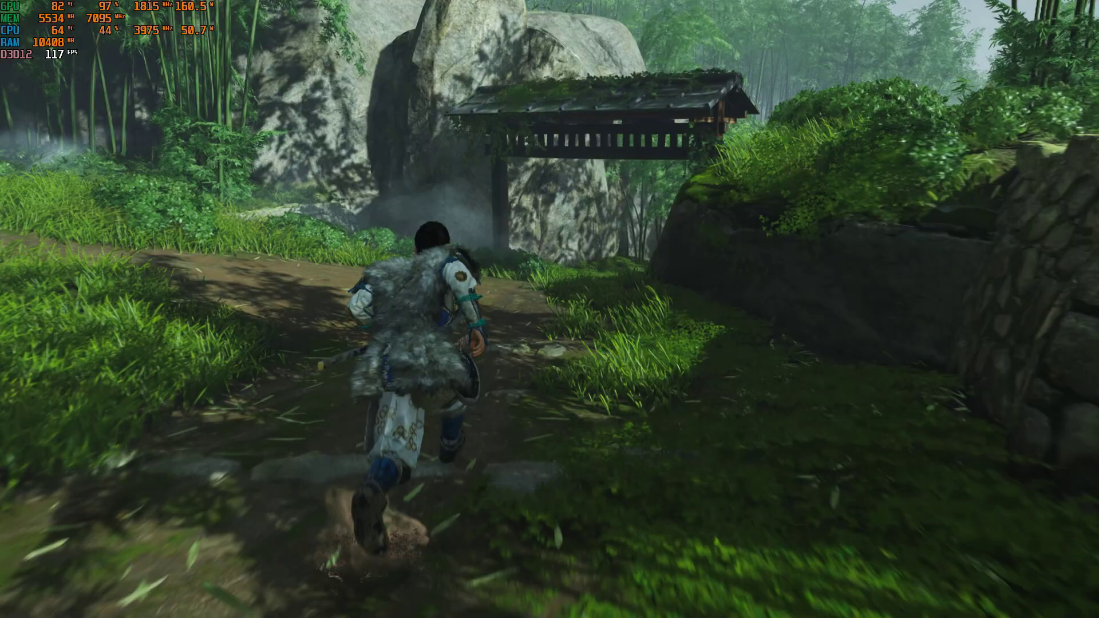